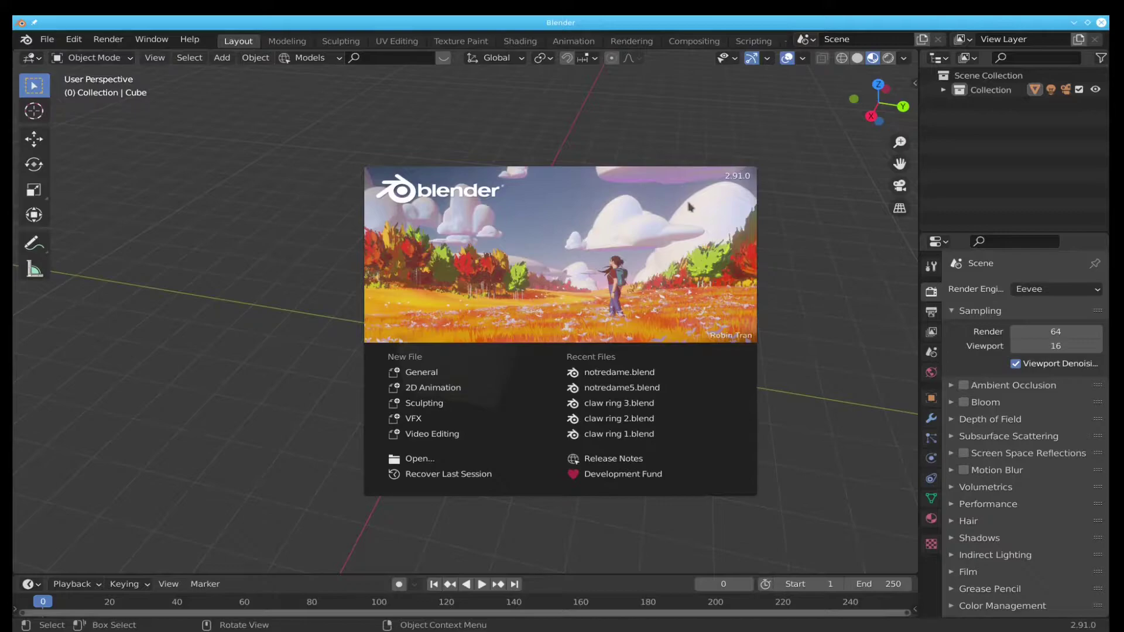
Open notredame.blend from the NotreDame folder with the Load UI option turned off
left_click(645, 196)
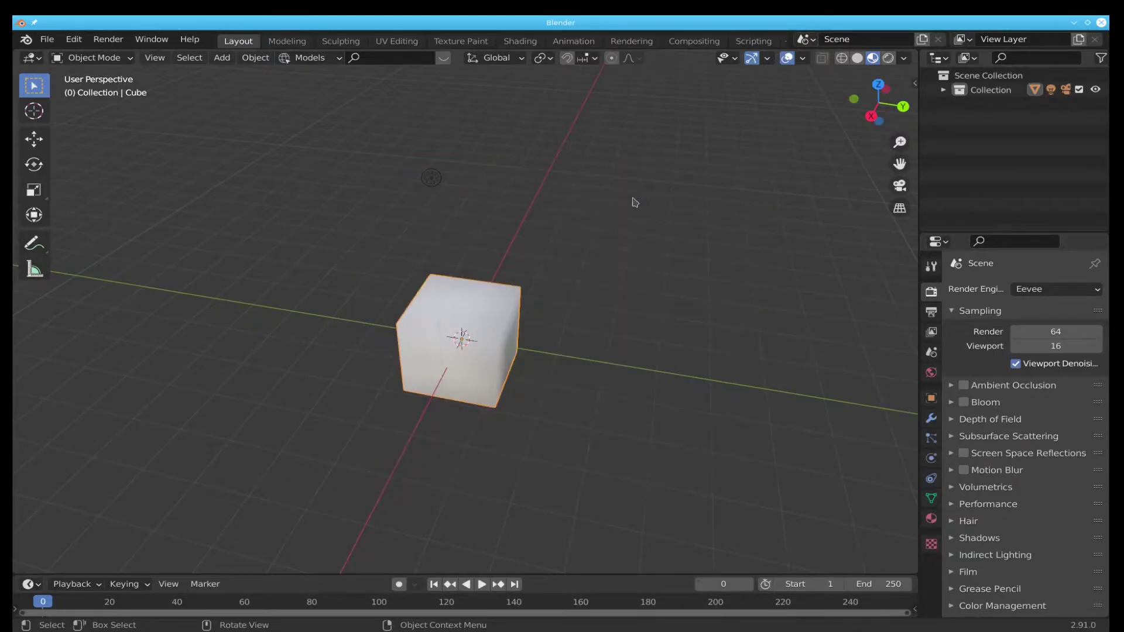
left_click(48, 40)
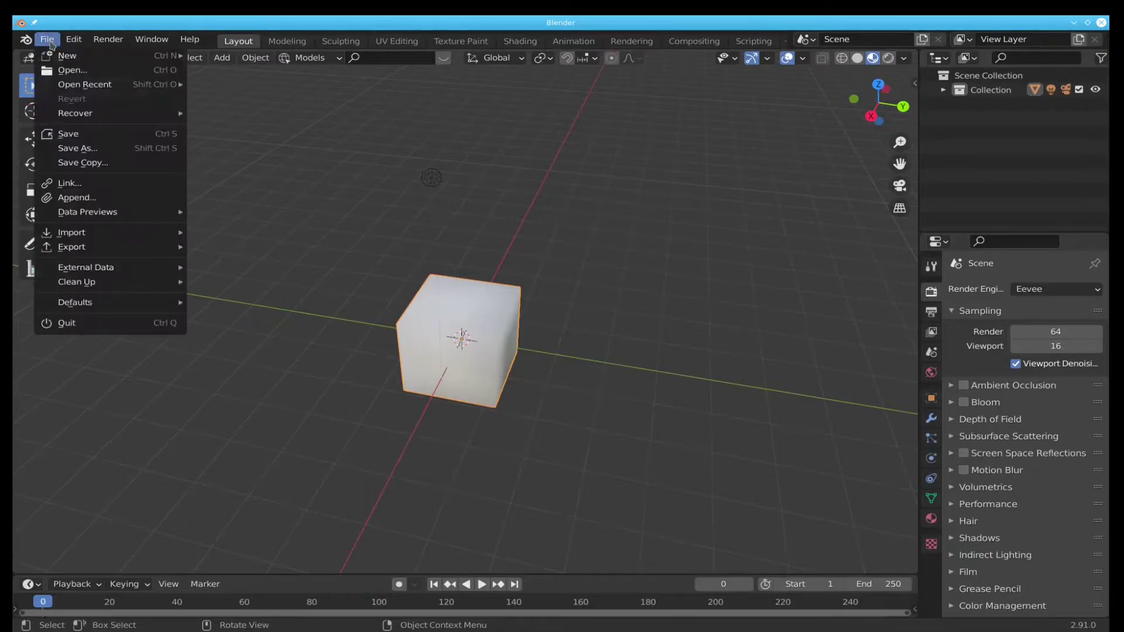
left_click(74, 71)
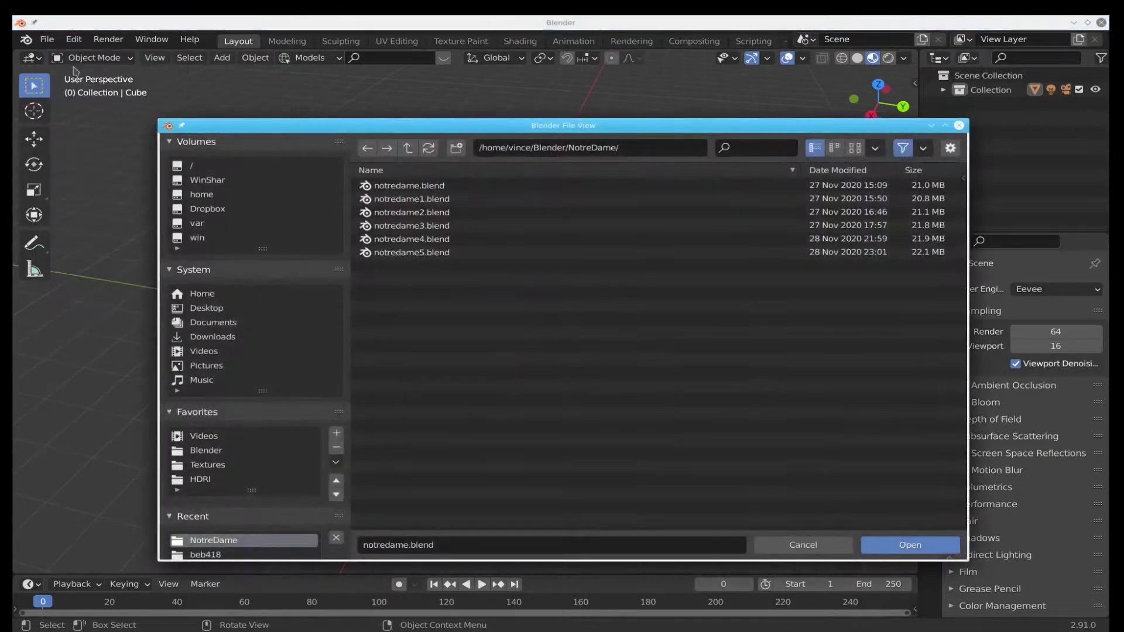
left_click(951, 149)
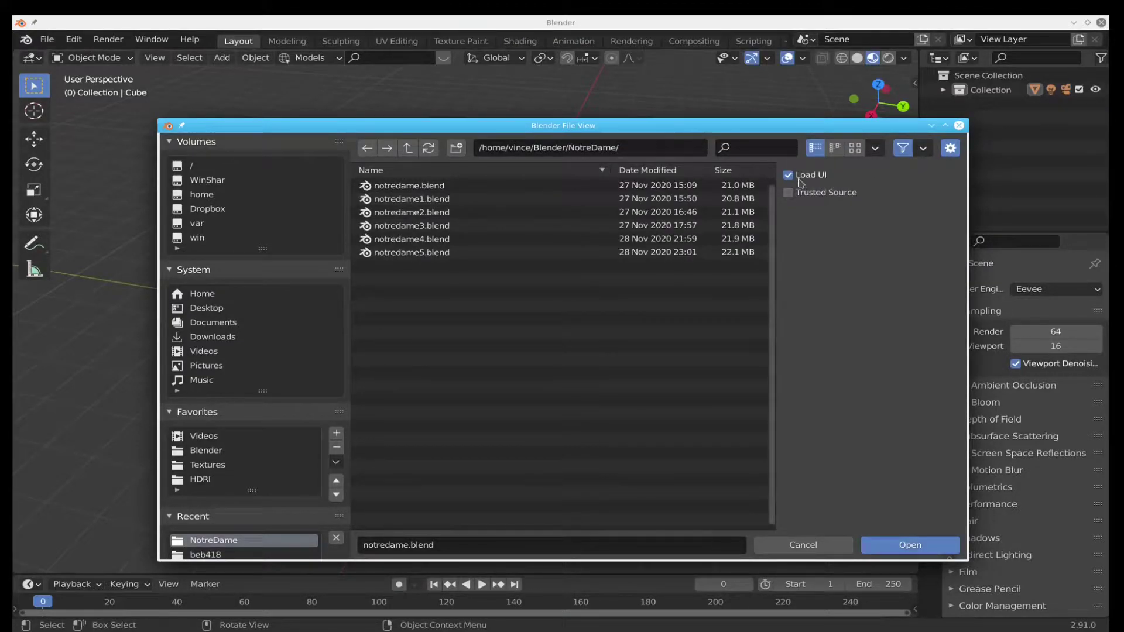
left_click(788, 175)
left_click(647, 187)
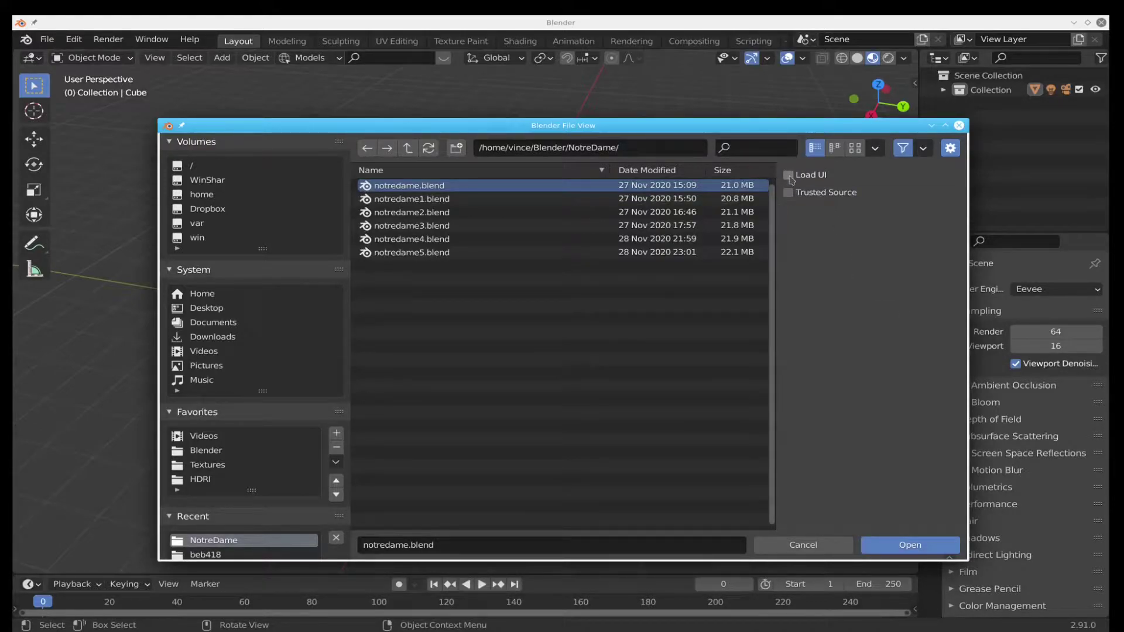
left_click(904, 549)
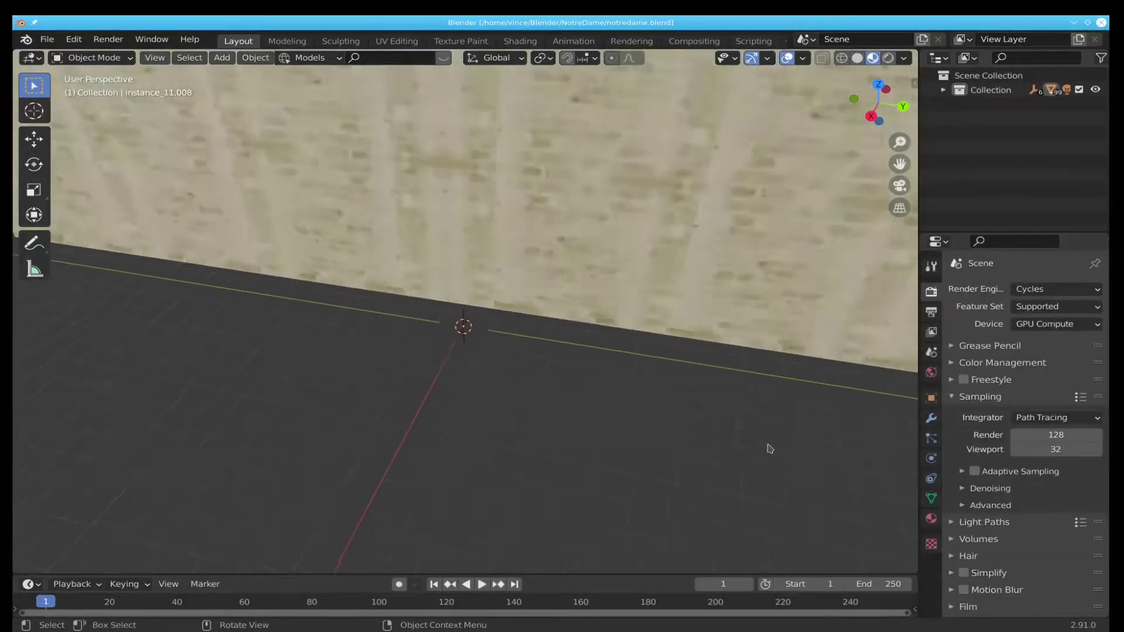
Start the Shortcut VUr key display with its X offset set to 43
key("n")
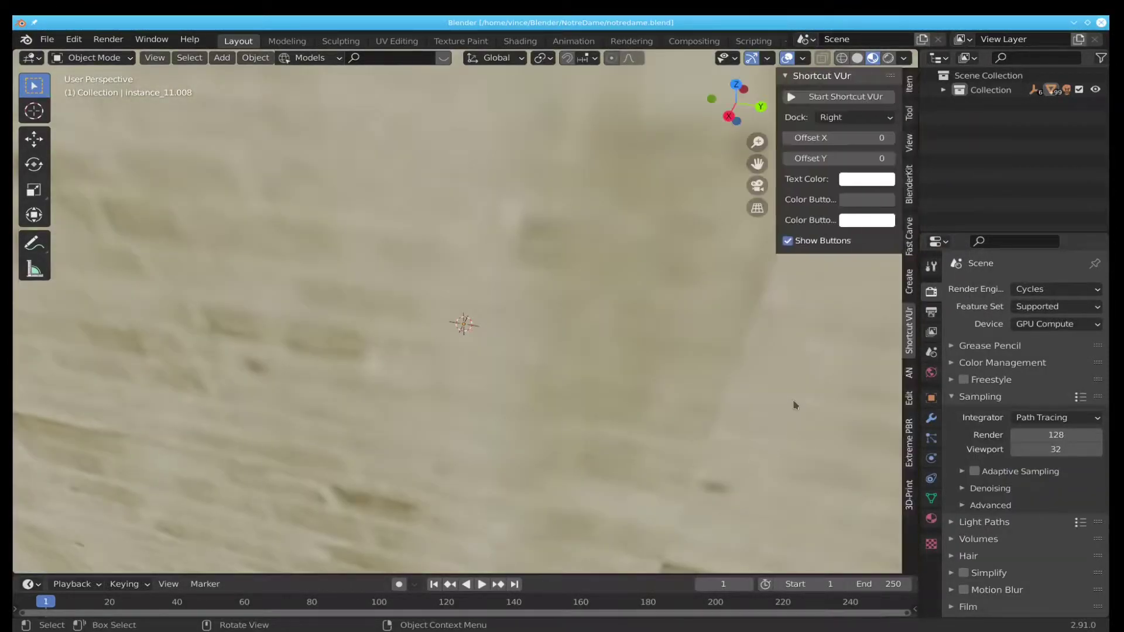
left_click(828, 97)
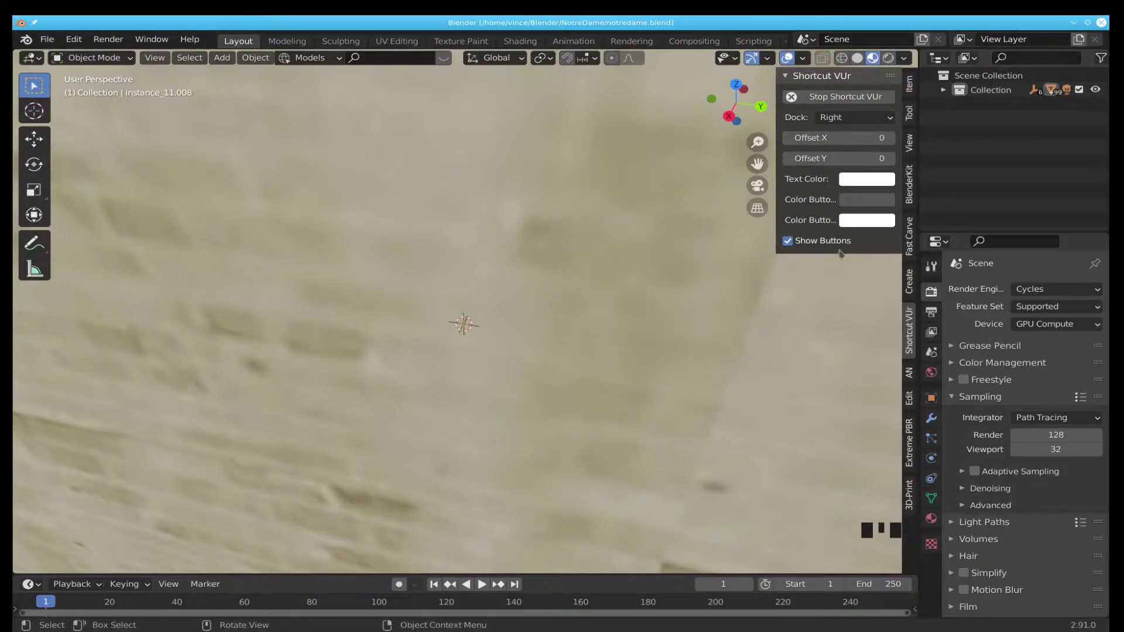
left_click(838, 139)
left_click_drag(838, 138, 863, 138)
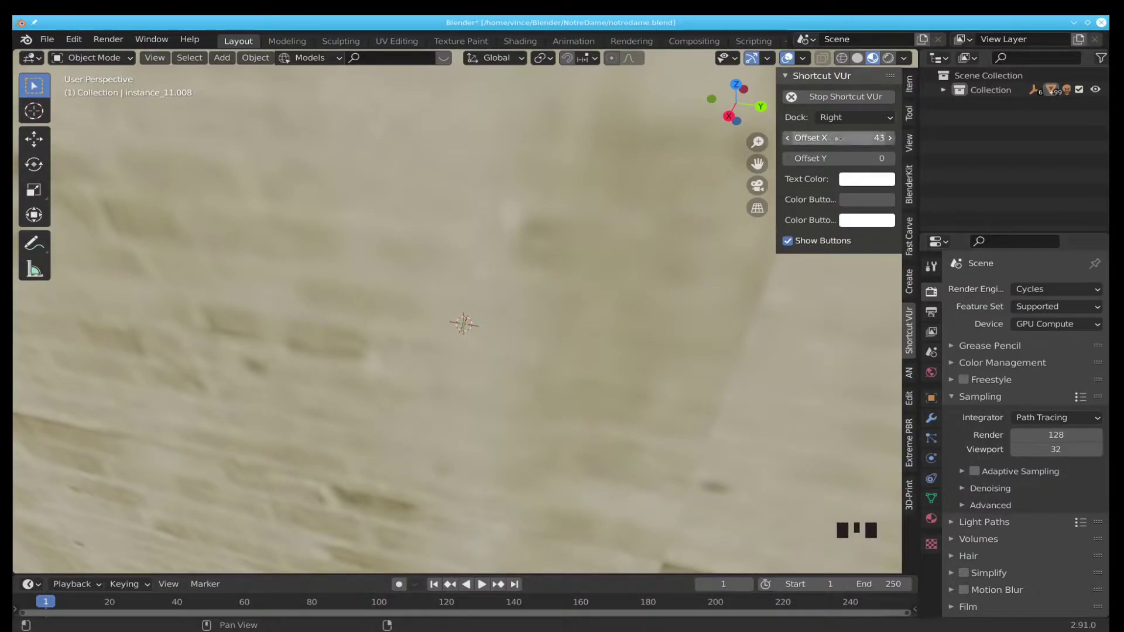
left_click(572, 397)
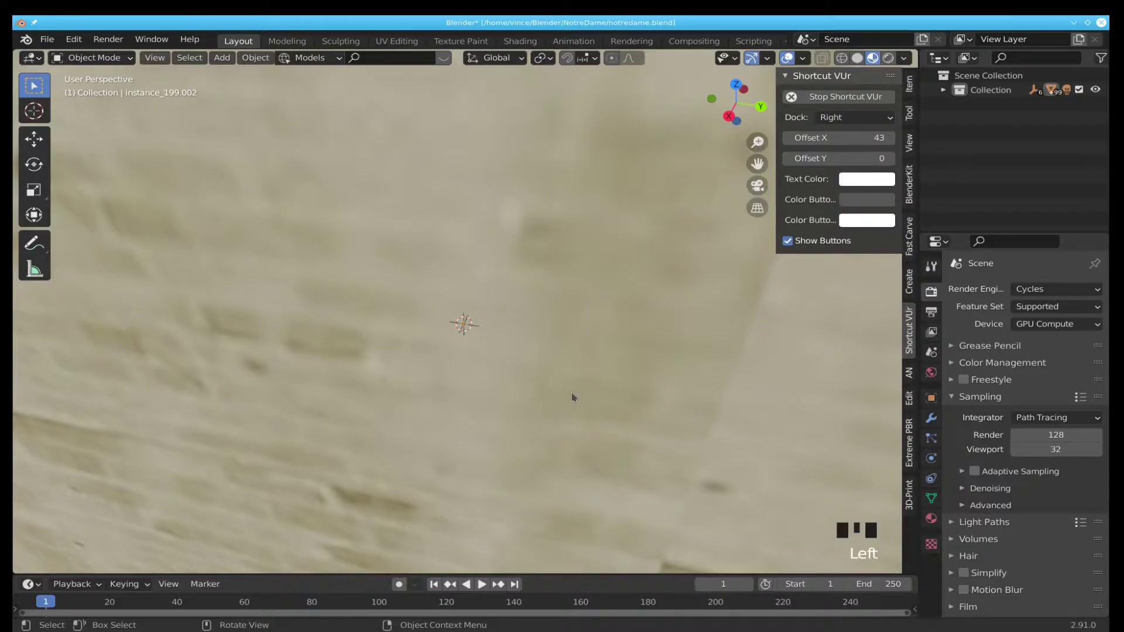
key("n")
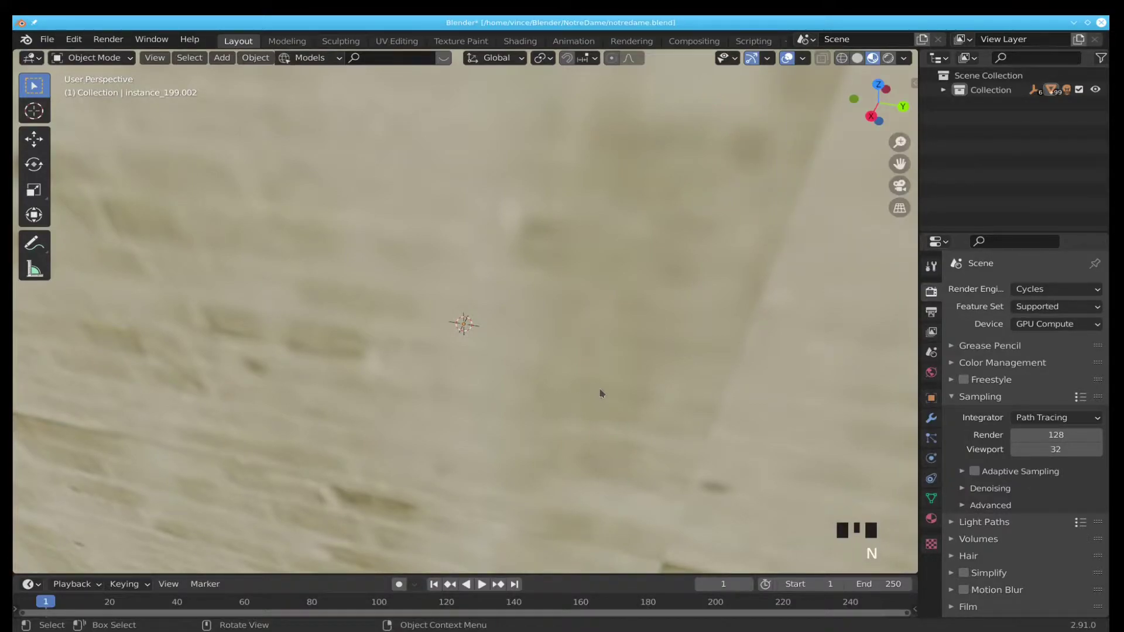
Isolate the wall section with the arched and round windows inside the cathedral by hiding all other objects, and make it the selection again
scroll(603, 394, "down", 5)
scroll(603, 394, "down", 6)
middle_click_drag(603, 393, 683, 410)
scroll(711, 380, "up", 4)
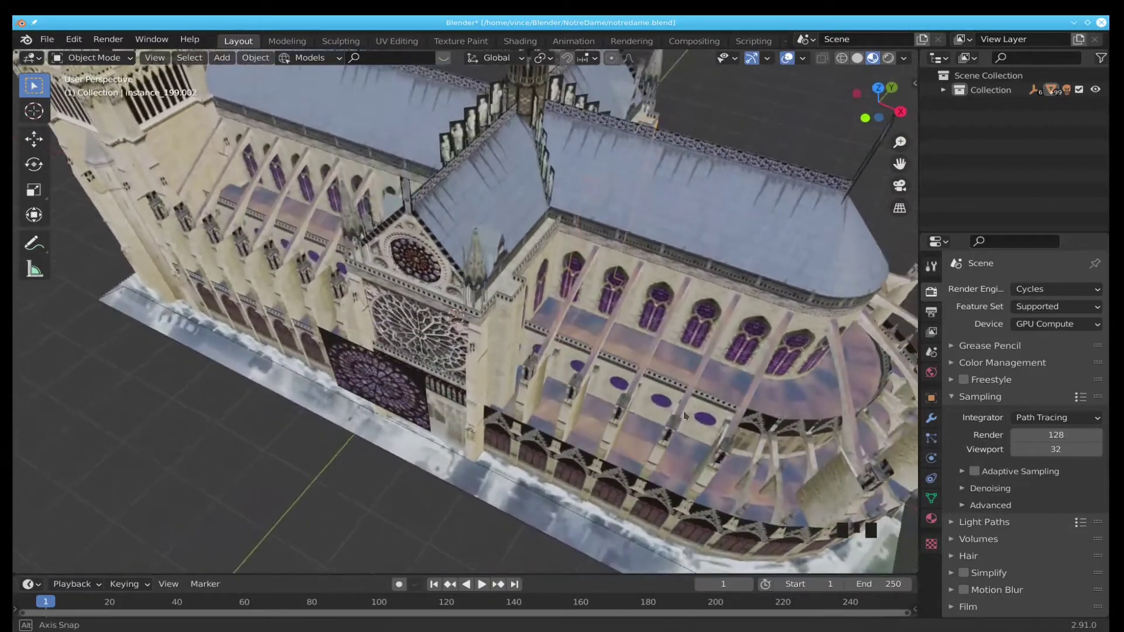
scroll(652, 418, "up", 1)
middle_click_drag(634, 446, 638, 422)
scroll(613, 448, "up", 2)
left_click(455, 294)
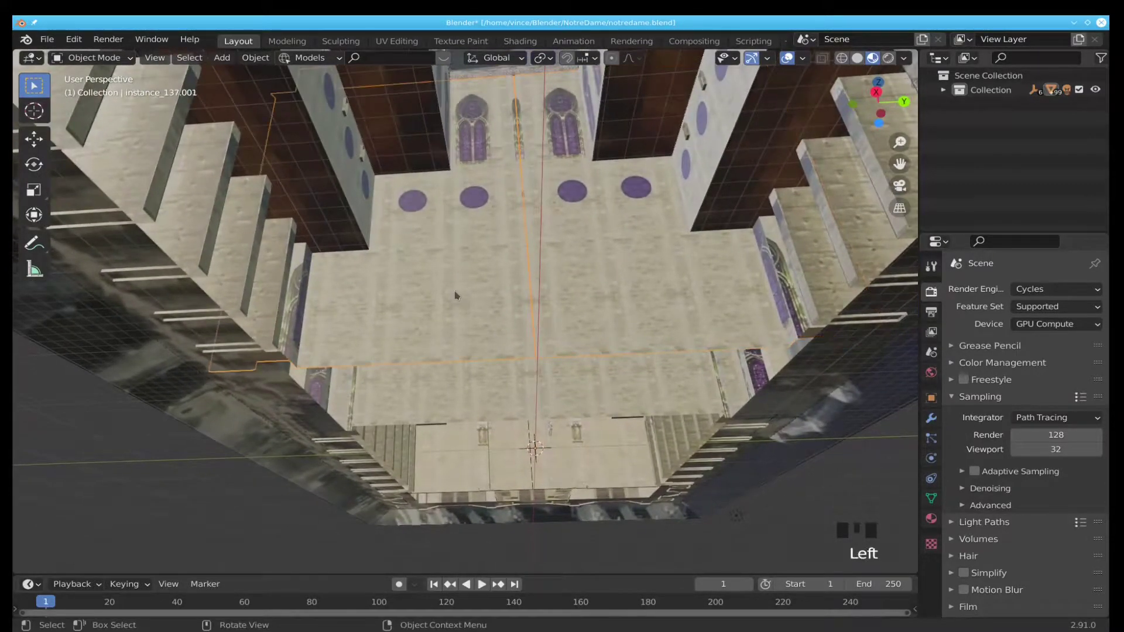
middle_click_drag(470, 295, 515, 341, "shift")
scroll(518, 339, "up", 1)
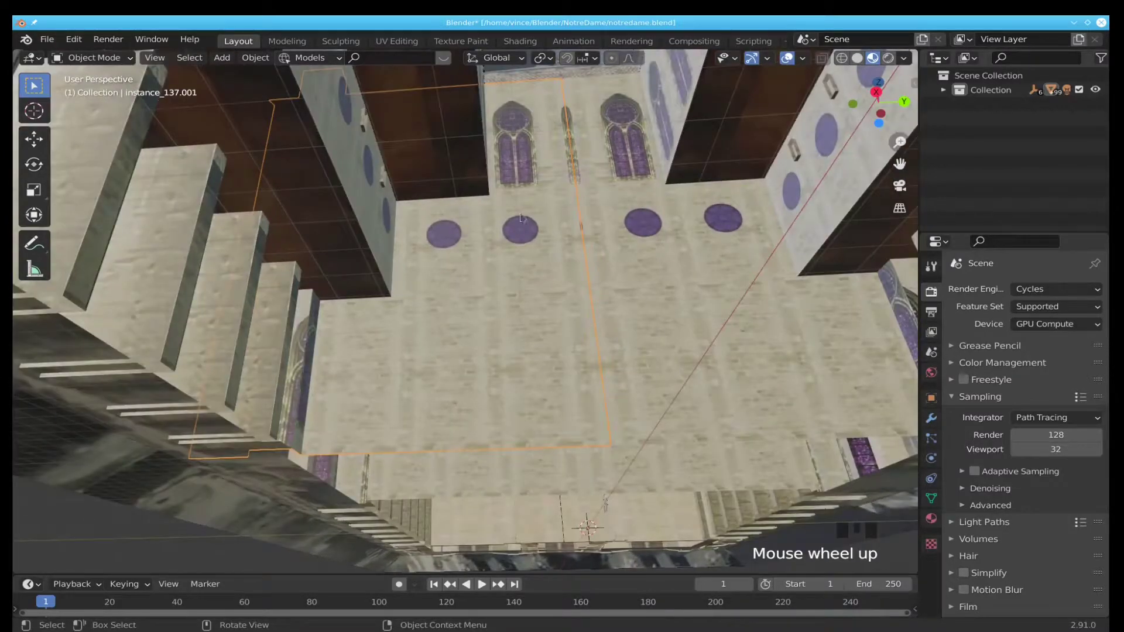
middle_click_drag(507, 318, 525, 338, "shift")
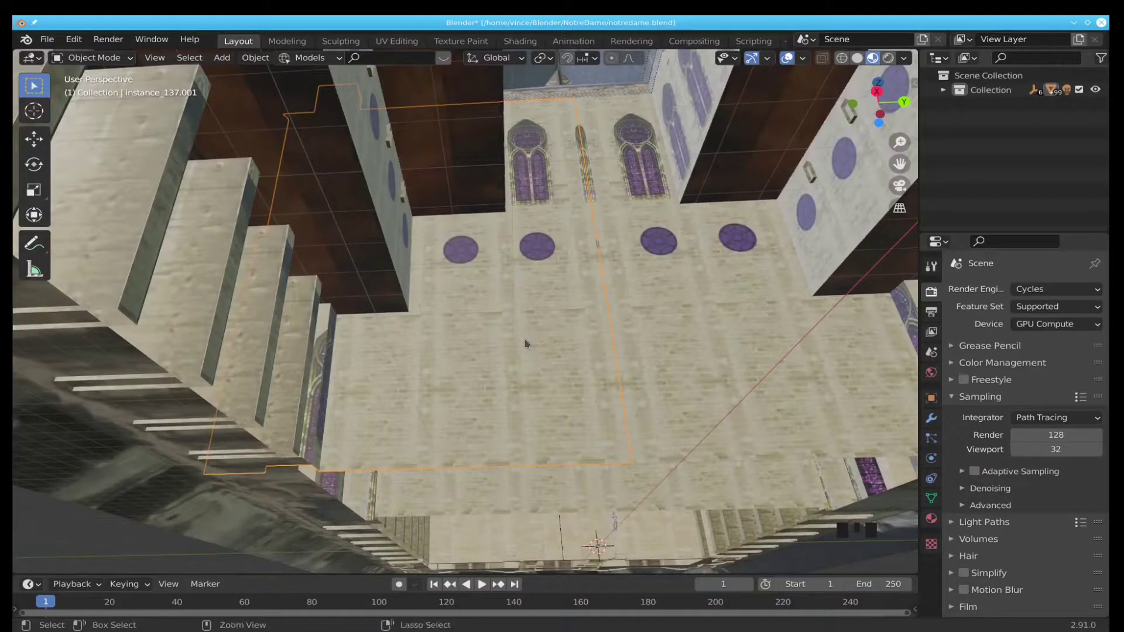
key("ctrl+i")
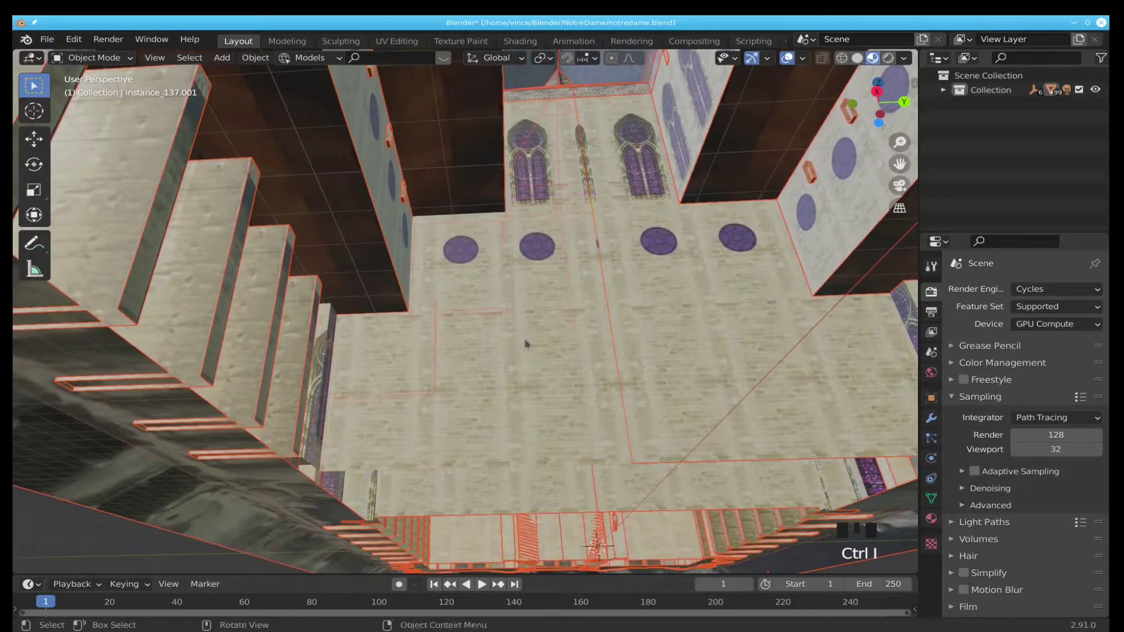
key("h")
key("ctrl+i")
Enter Edit Mode on the isolated wall section and show it in the right orthographic view
key("Tab")
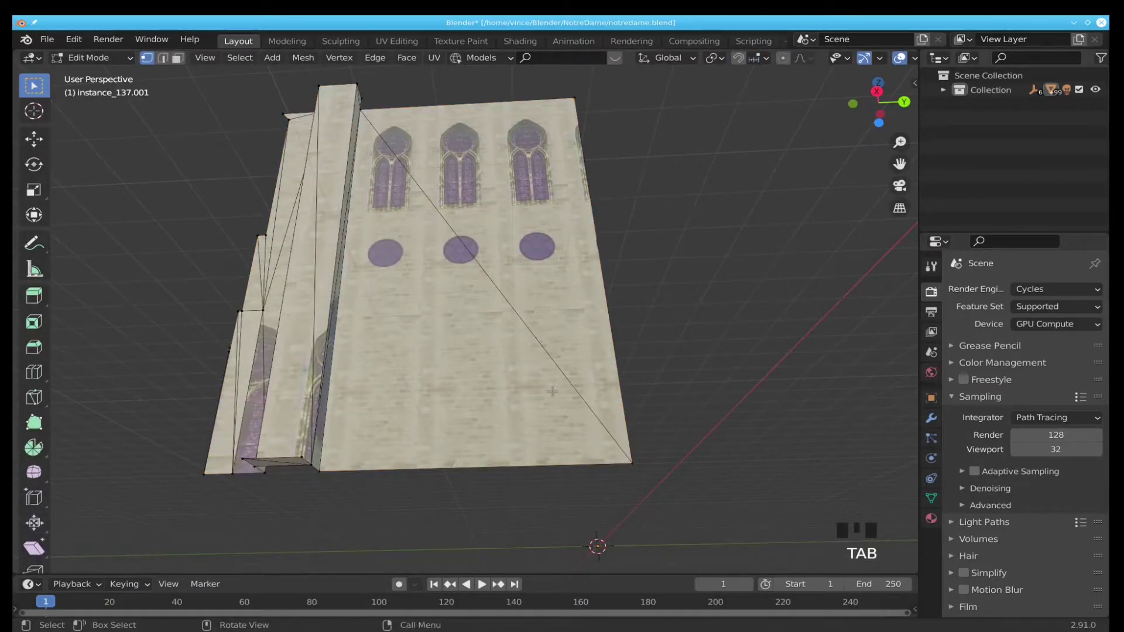
key("KP_1")
key("KP_3")
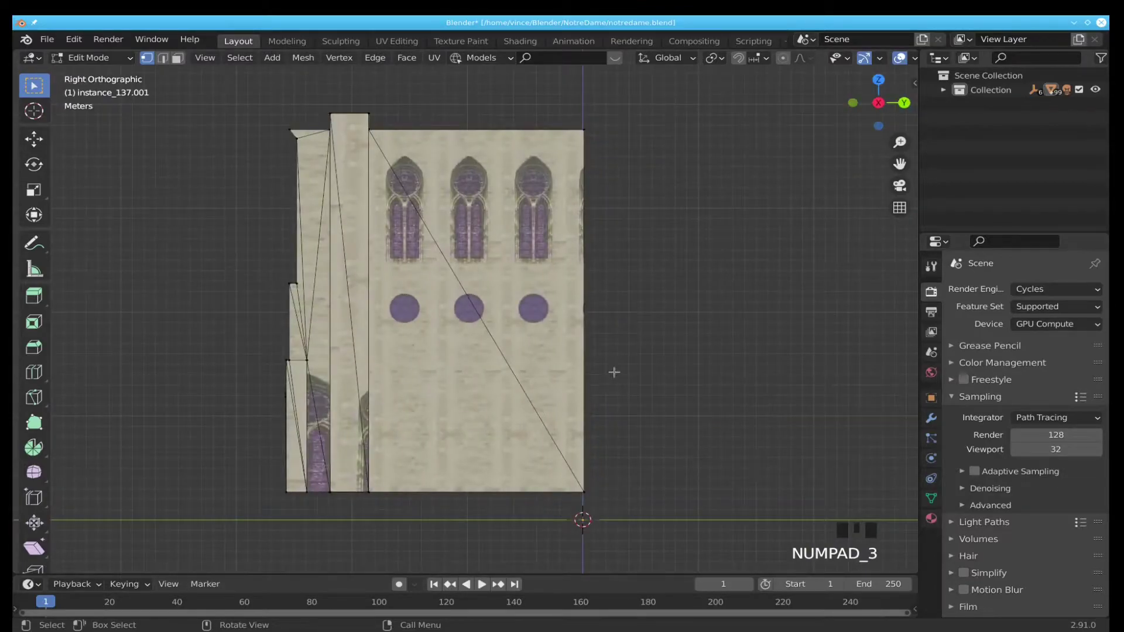
scroll(613, 372, "up", 3)
scroll(611, 371, "down", 2)
middle_click_drag(566, 344, 607, 363, "shift")
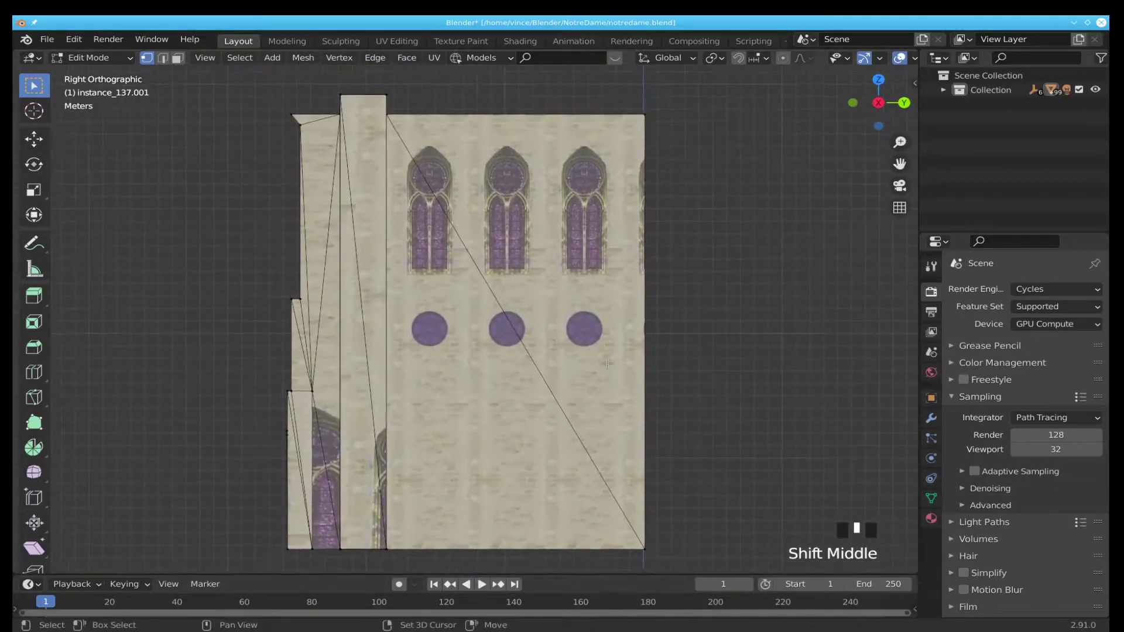
scroll(607, 363, "up", 1)
scroll(588, 333, "down", 1)
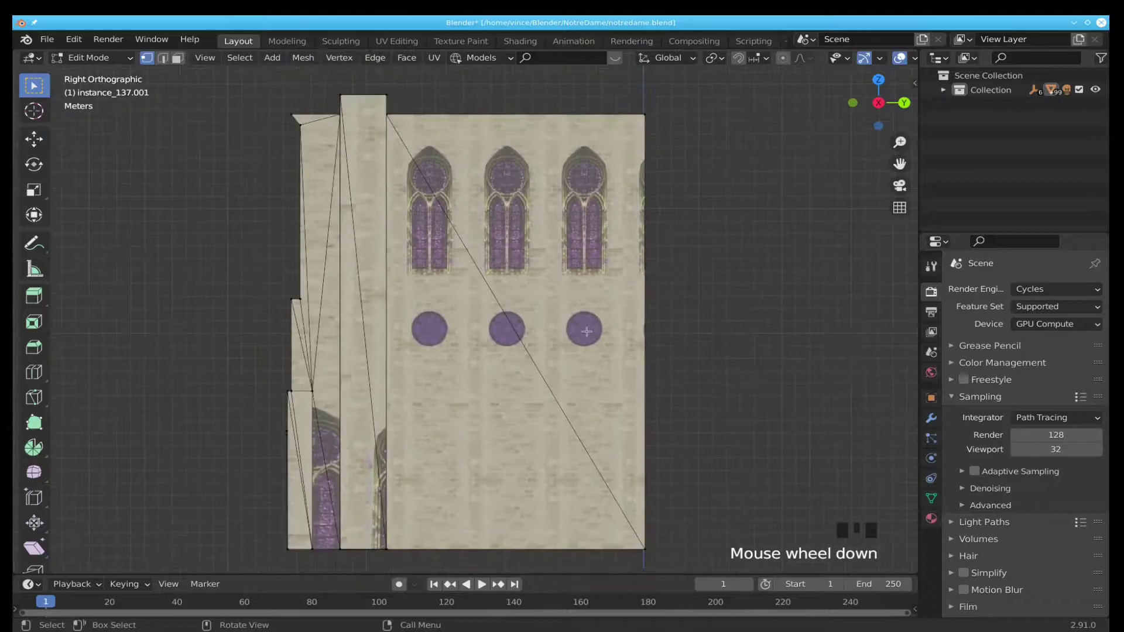
Examine the wall's buttress, side ledges and top edges from several angles
middle_click_drag(586, 332, 641, 312)
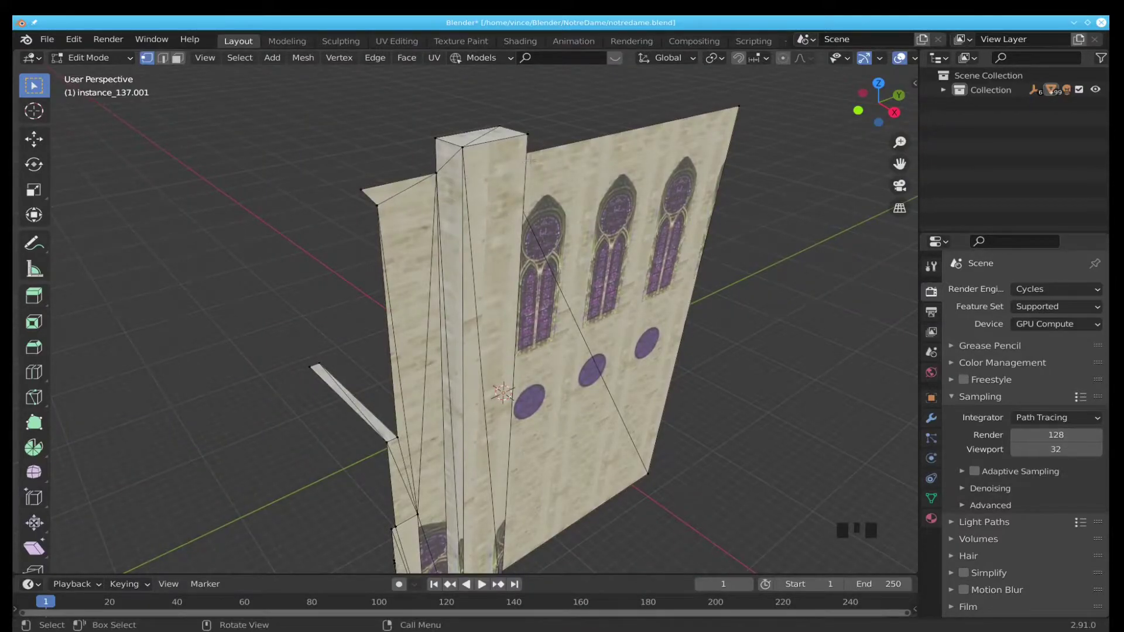
middle_click_drag(462, 425, 381, 397)
middle_click_drag(479, 429, 503, 562, "shift")
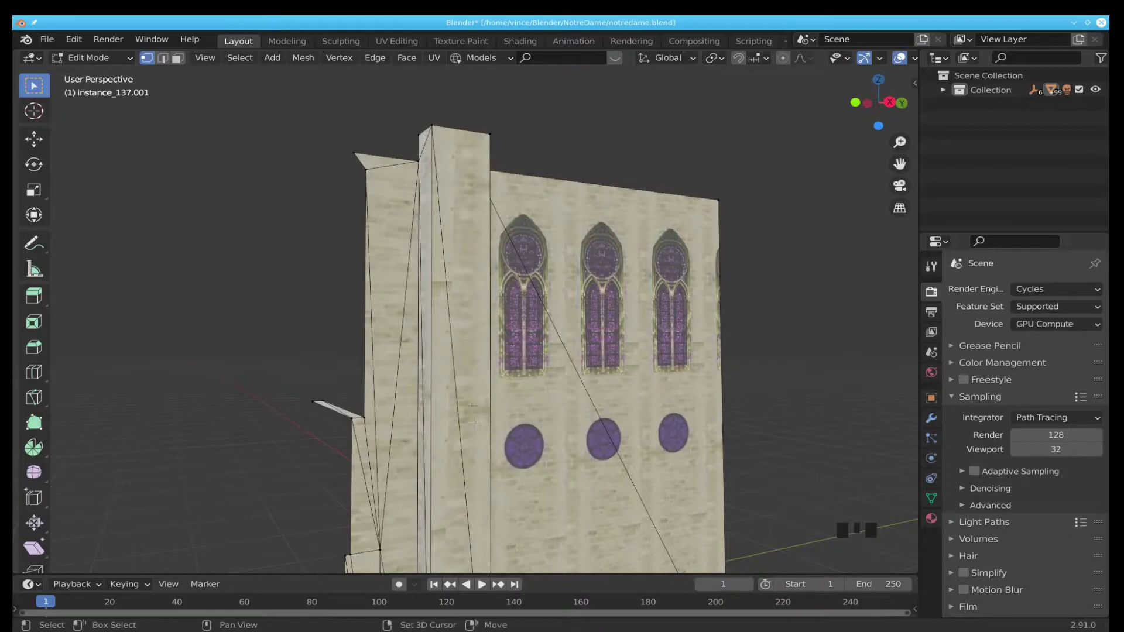
middle_click_drag(471, 428, 454, 287, "shift")
scroll(537, 354, "down", 3)
middle_click_drag(537, 353, 543, 436)
scroll(503, 356, "up", 2)
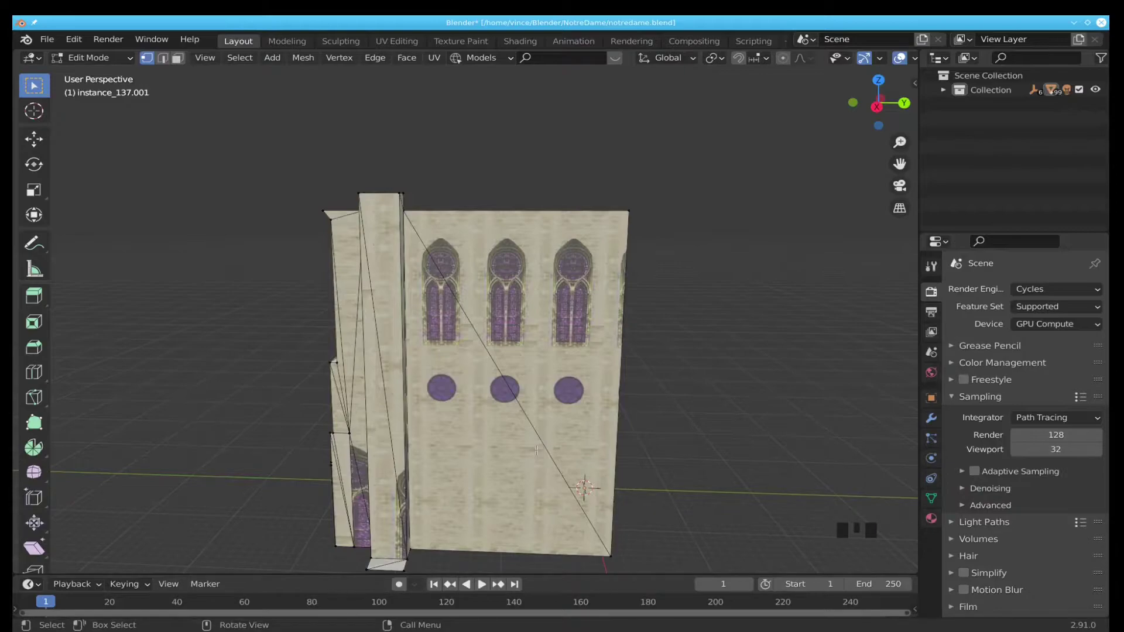
key("KP_3")
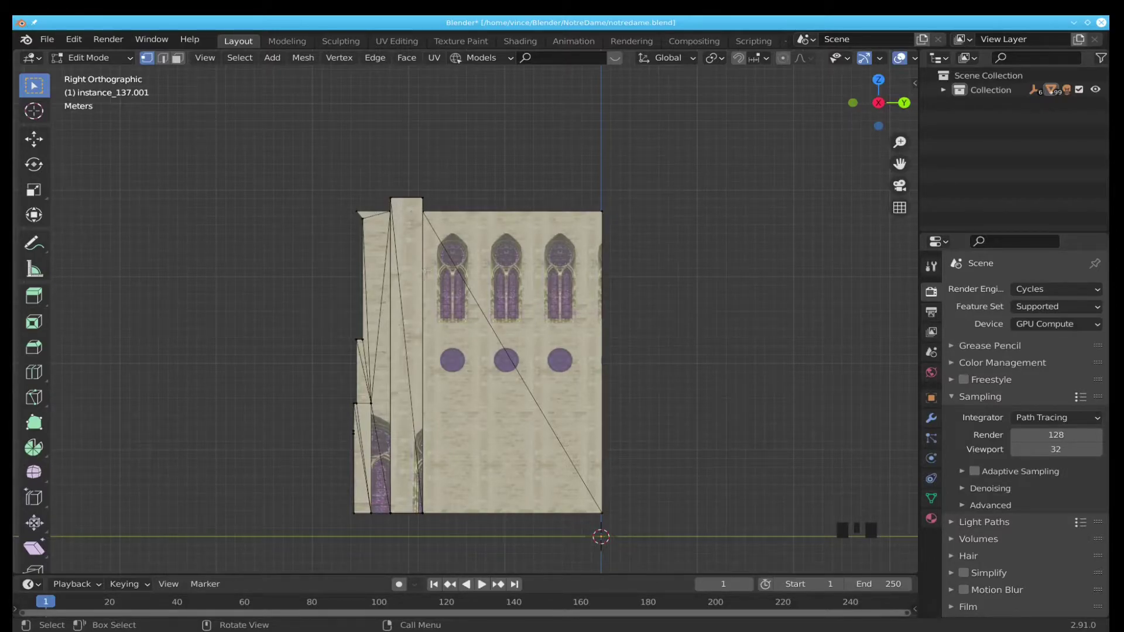
middle_click_drag(461, 312, 478, 249)
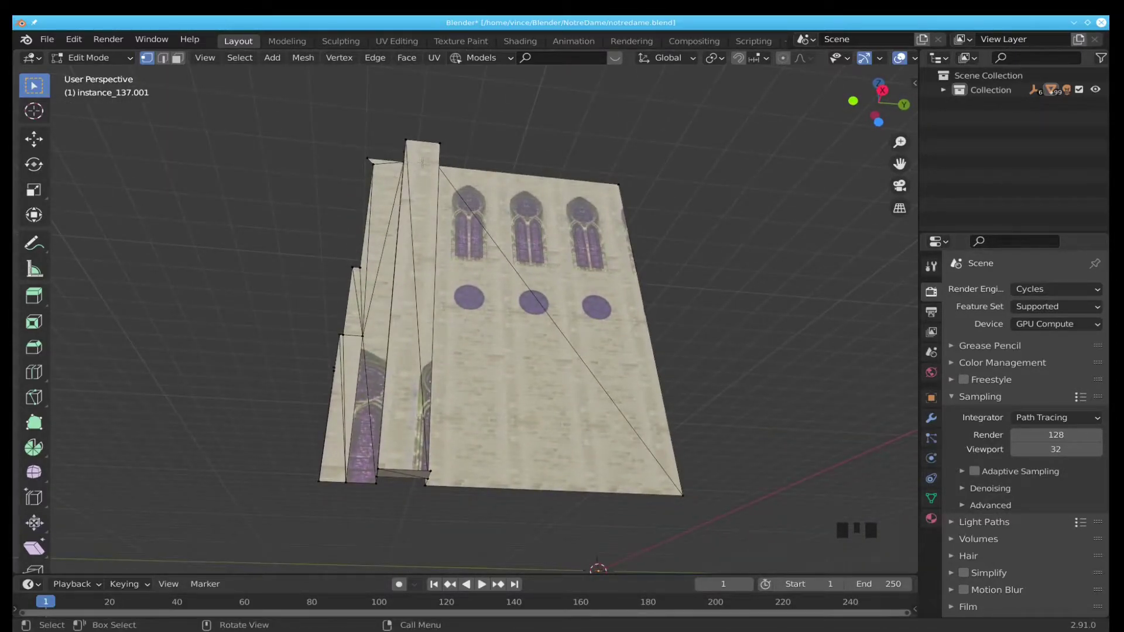
middle_click_drag(425, 167, 468, 277, "shift")
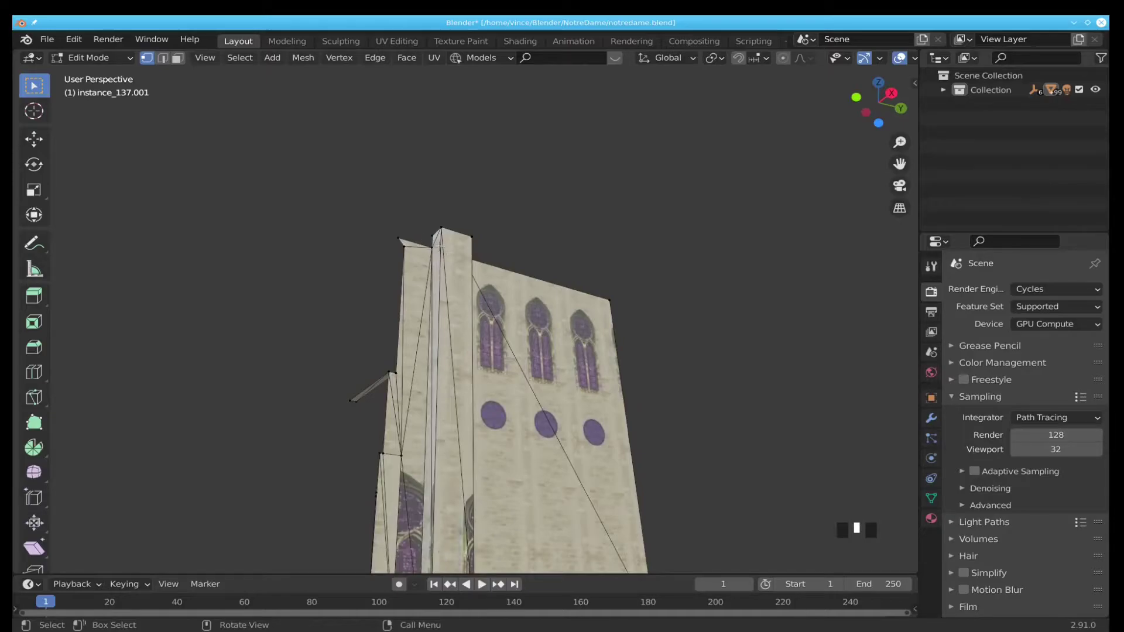
Knife-cut the tall buttress horizontally, level with the top edge of the adjoining window wall, with angle constraint and cut through enabled
key("KP_3")
middle_click_drag(462, 273, 468, 230, "shift")
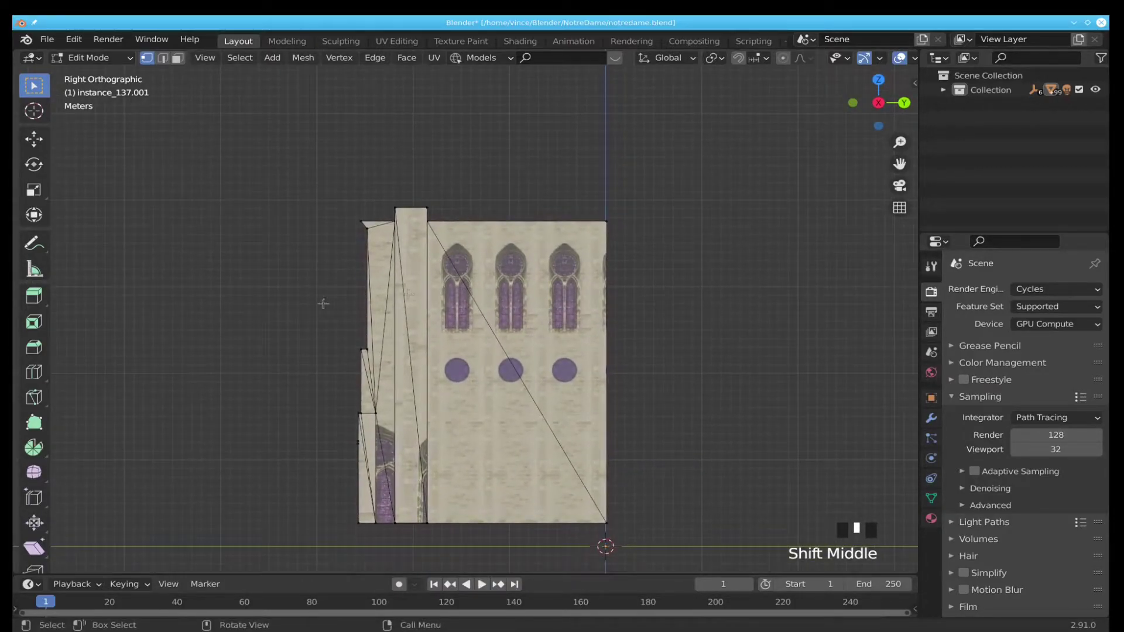
key("k")
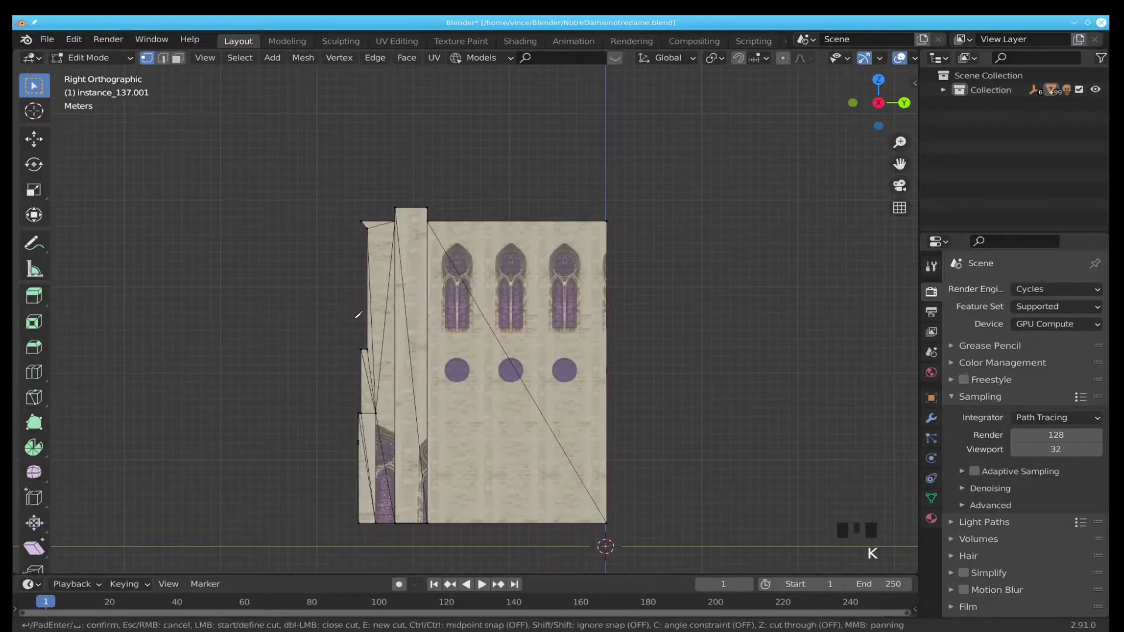
left_click(363, 351)
key("c")
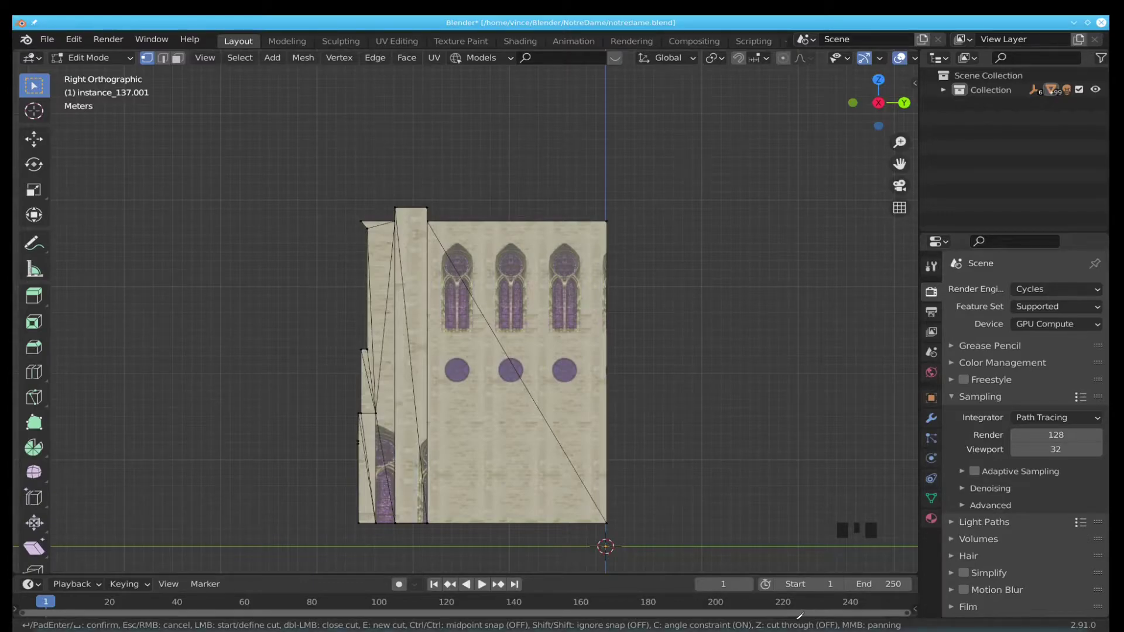
key("z")
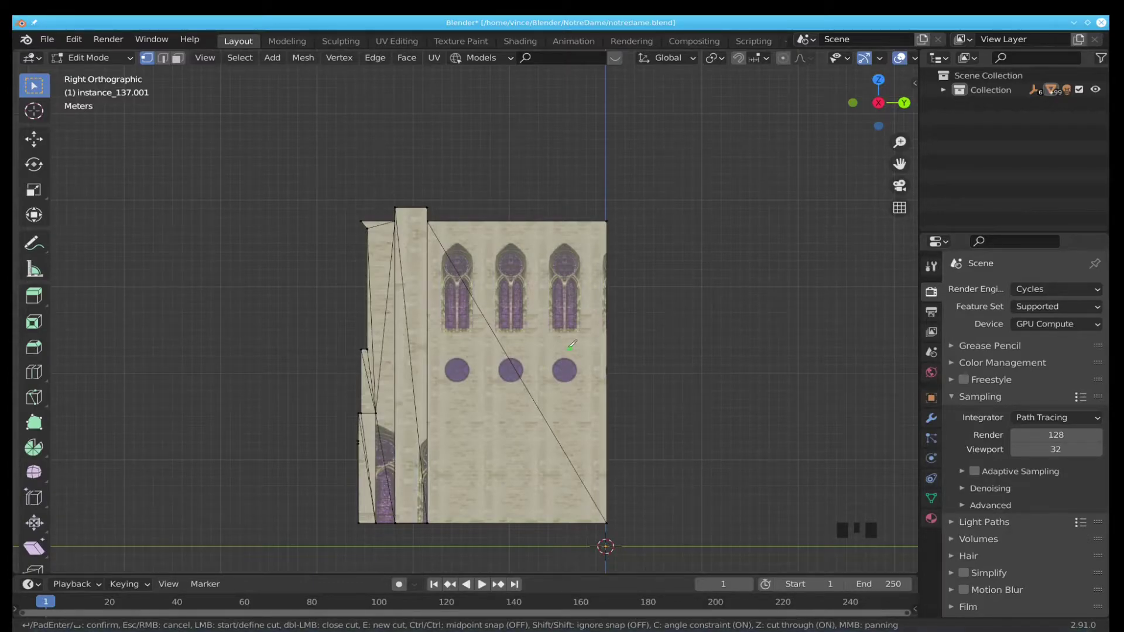
left_click(396, 220)
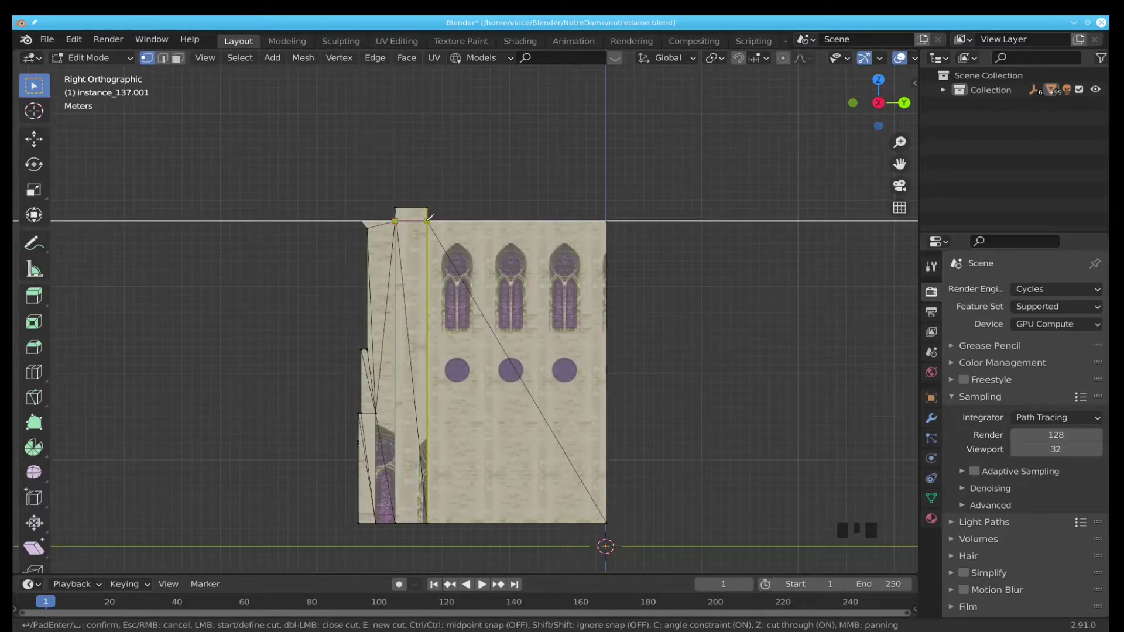
left_click(428, 221)
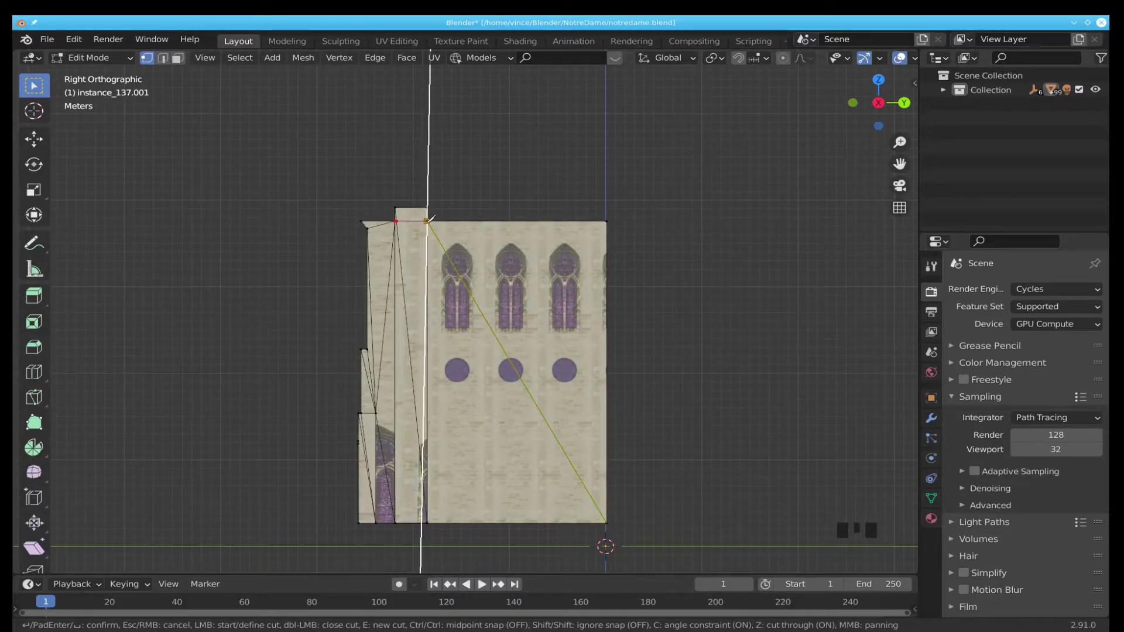
key("Return")
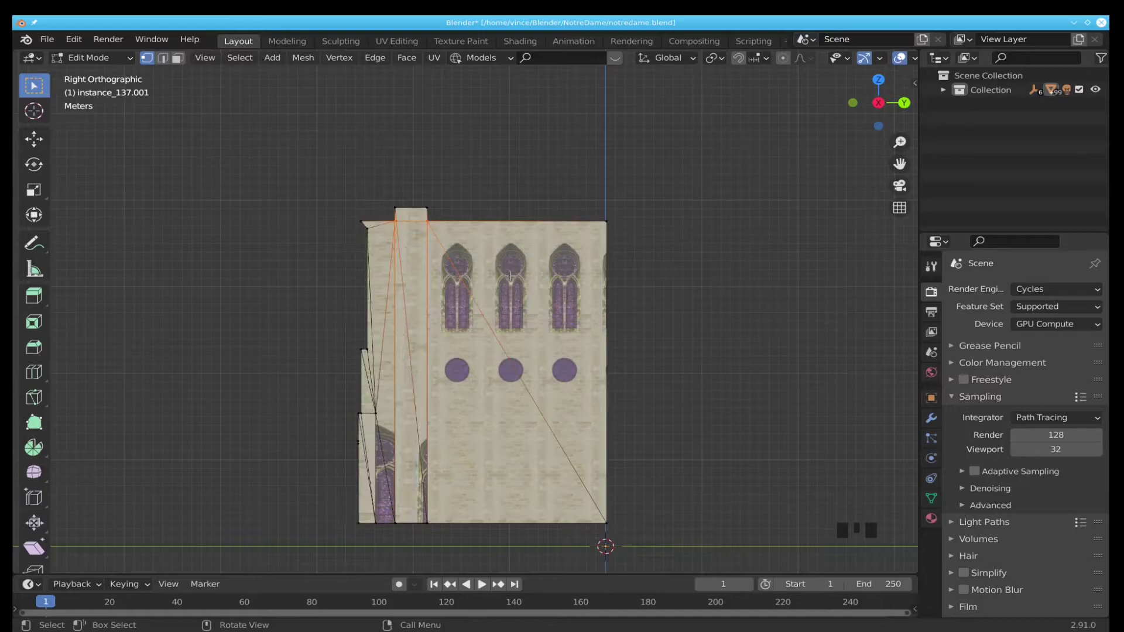
scroll(507, 269, "up", 2)
middle_click_drag(506, 269, 577, 316, "shift")
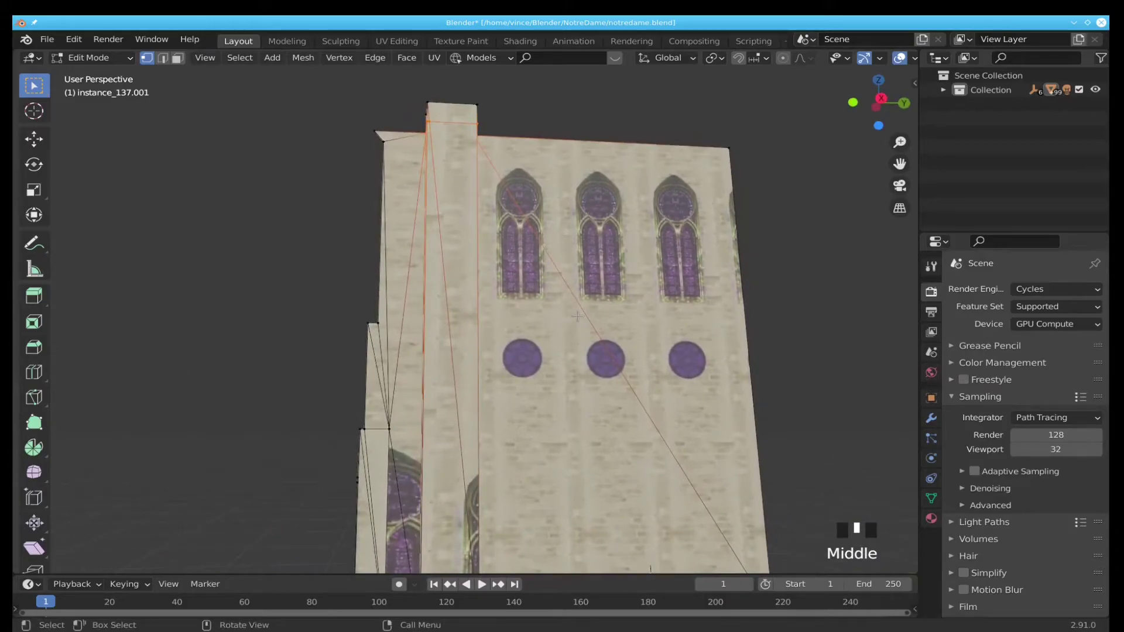
key("KP_3")
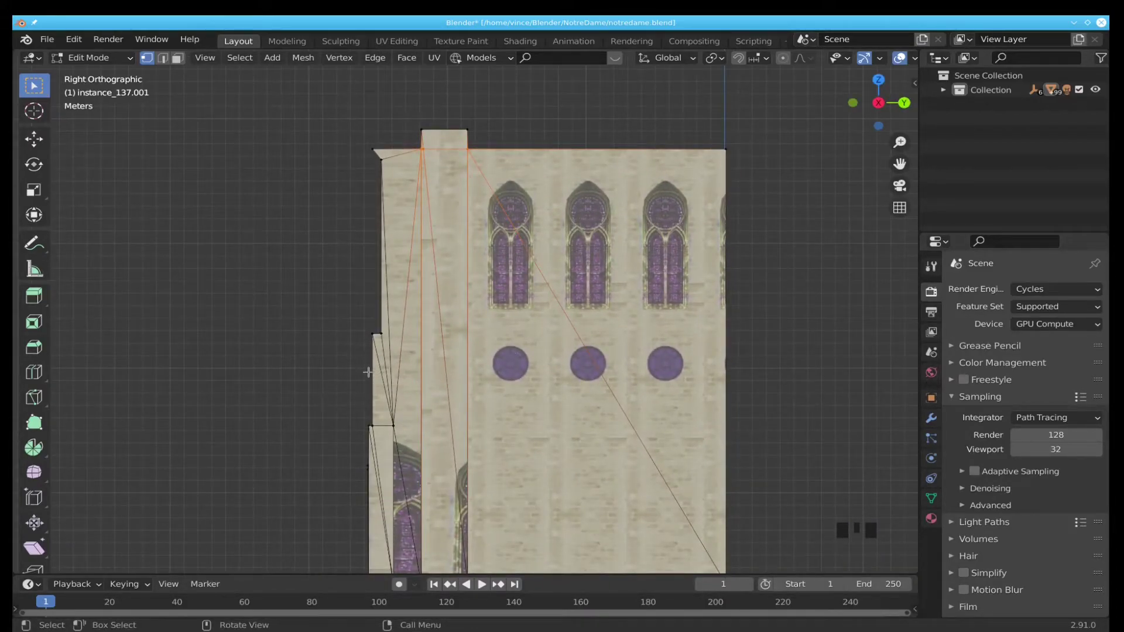
Knife-cut the wall horizontally from the upper side ledge to the far edge, above the round windows, with angle constraint and cut through enabled
key("k")
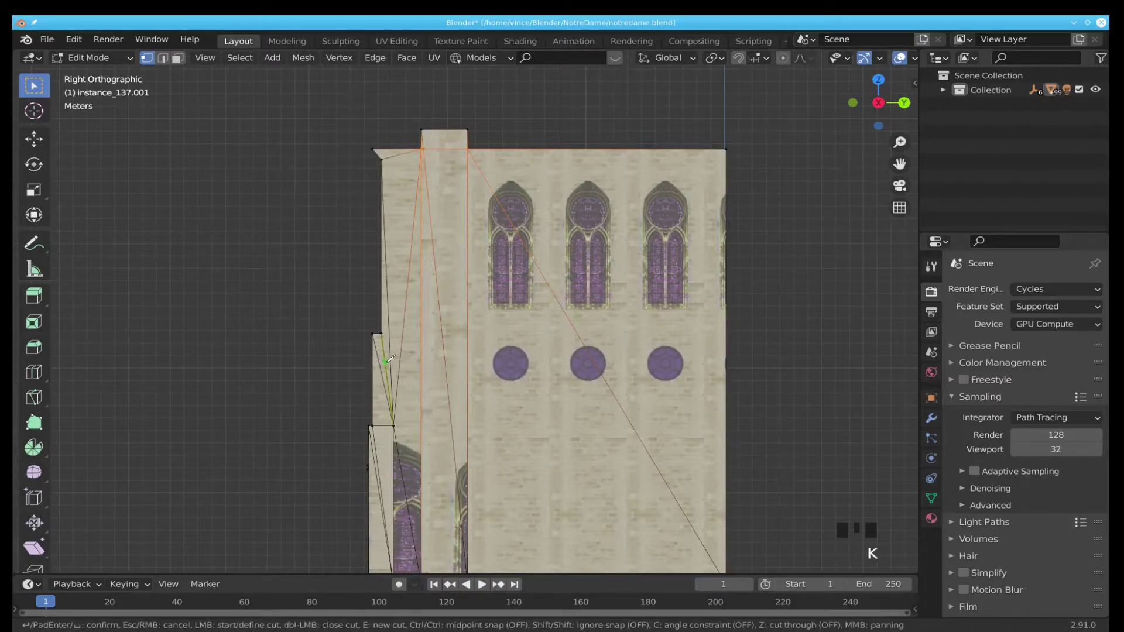
key("c")
key("z")
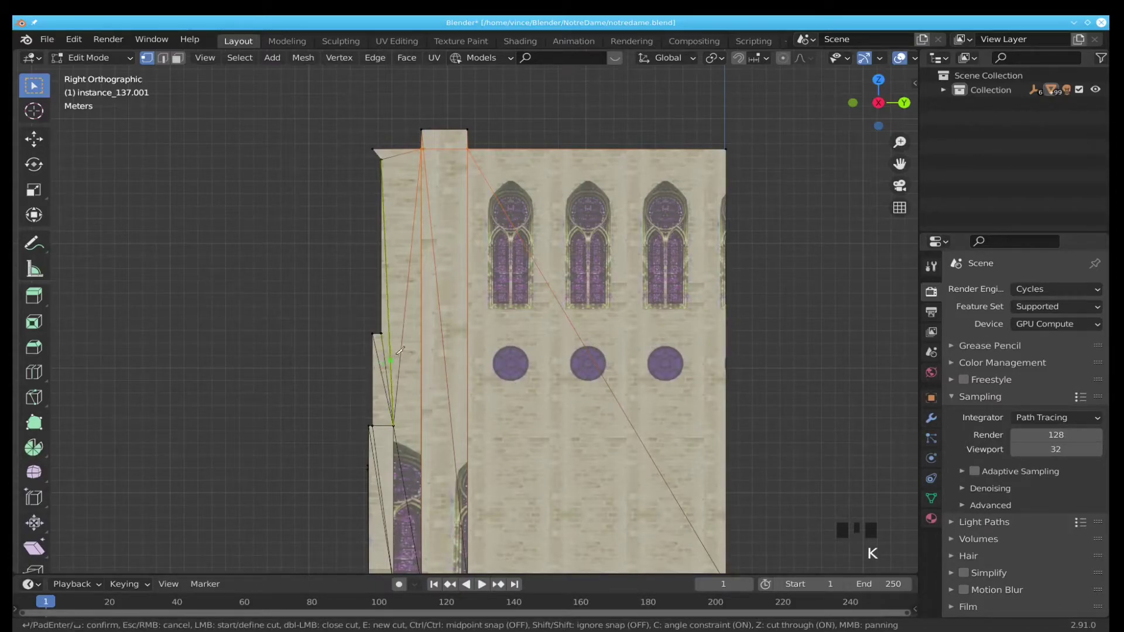
left_click(381, 334)
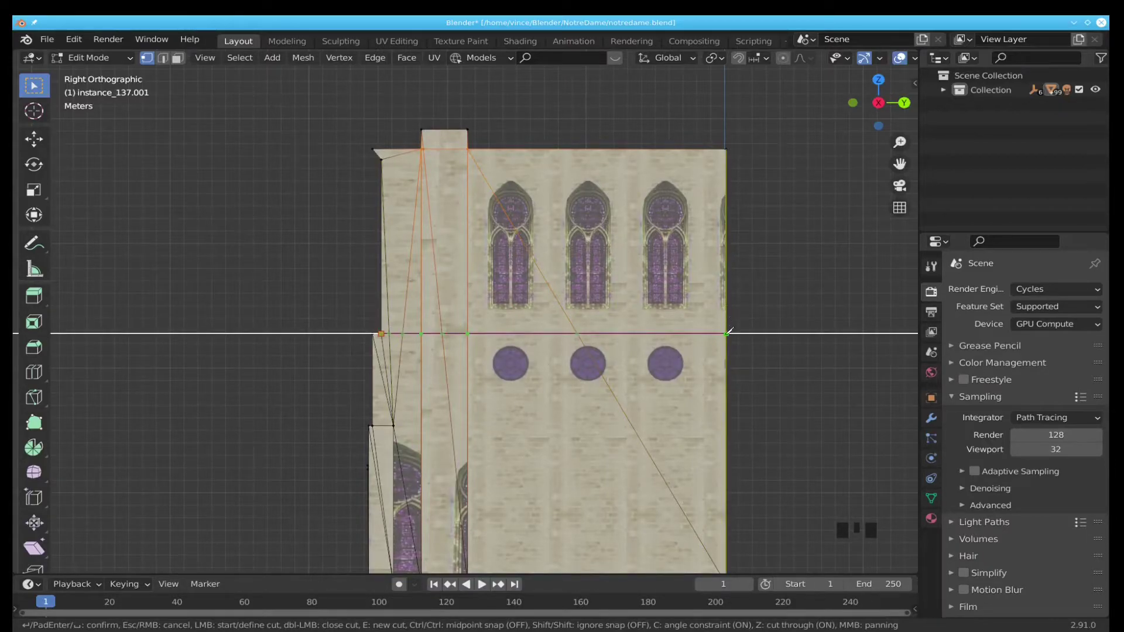
left_click(727, 332)
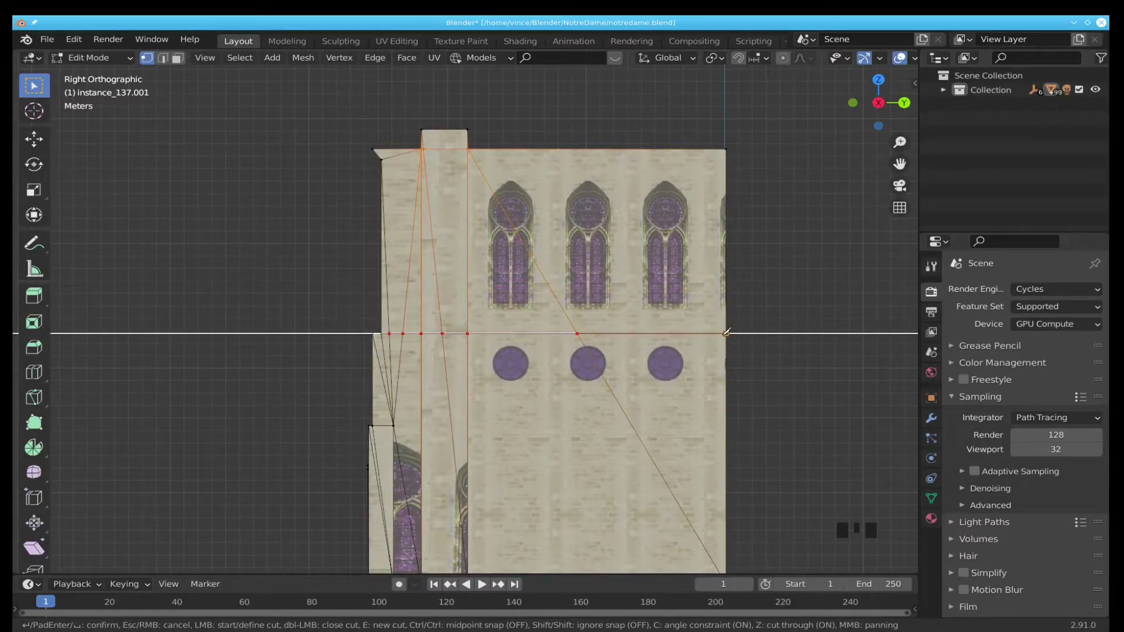
key("Return")
Knife-cut the wall horizontally from the lower side ledge to the far edge, below the round windows, with angle constraint and cut through enabled
middle_click_drag(605, 464, 544, 359, "shift")
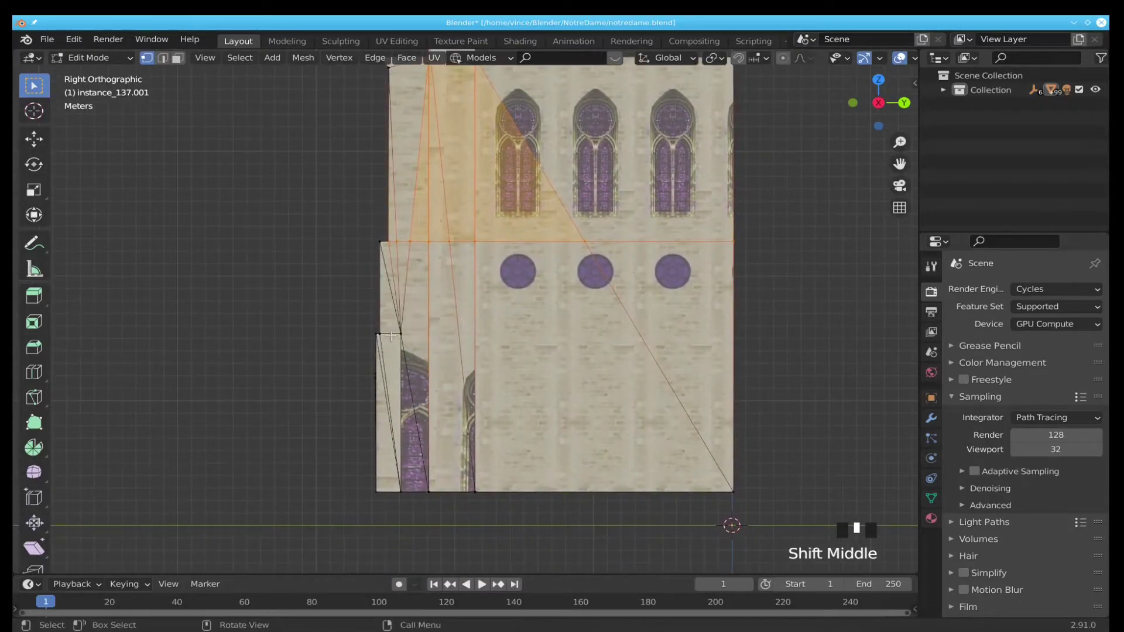
key("k")
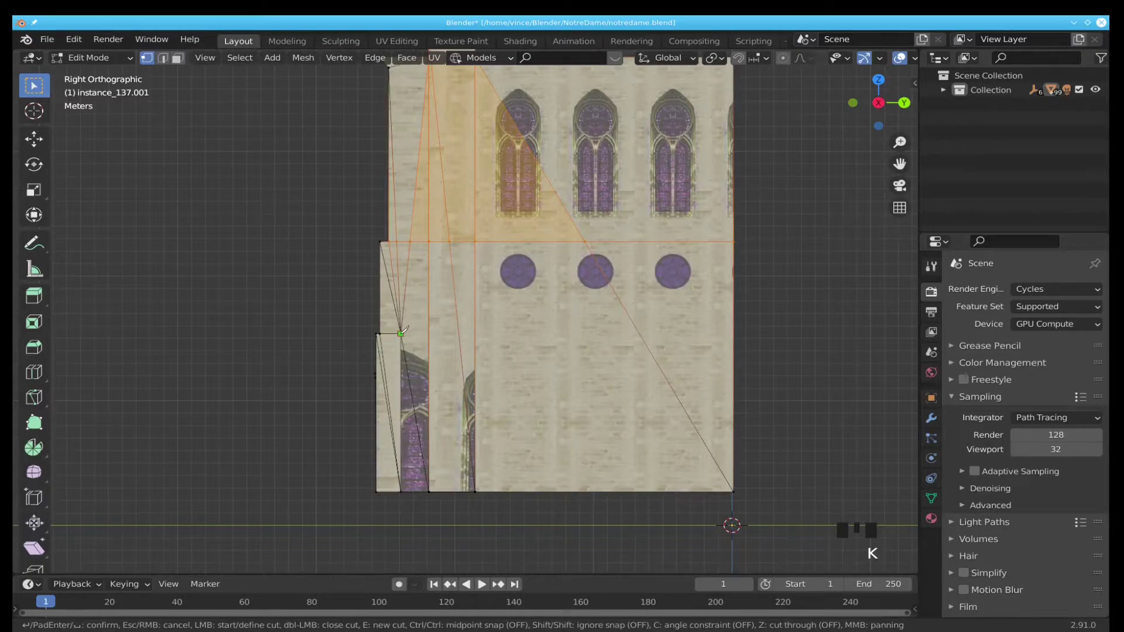
key("c")
key("z")
left_click(401, 334)
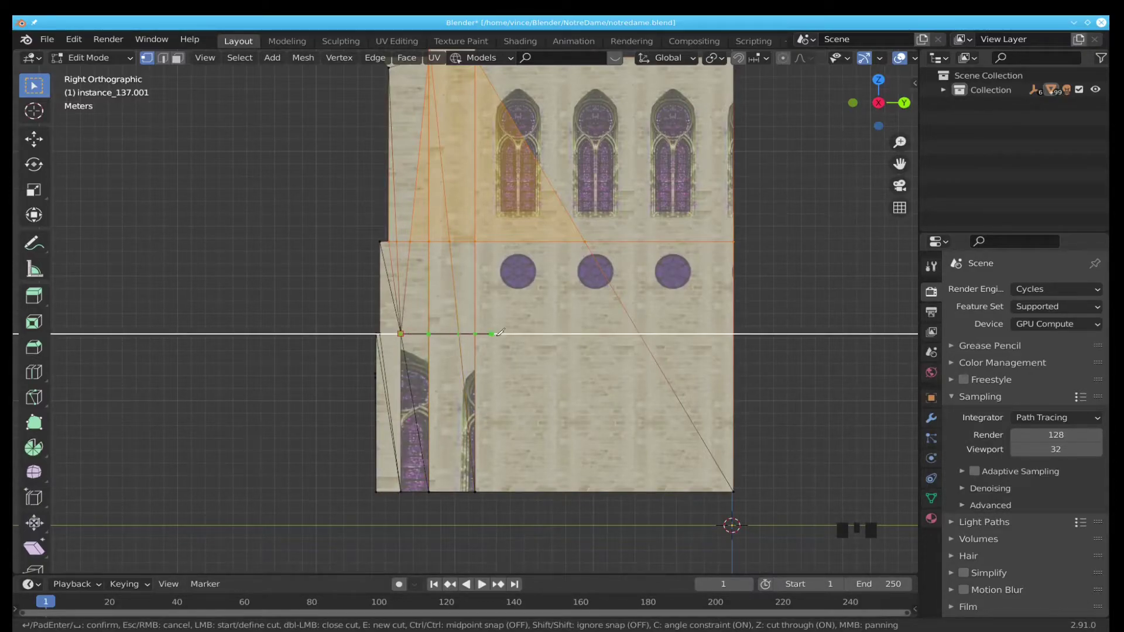
left_click(733, 333)
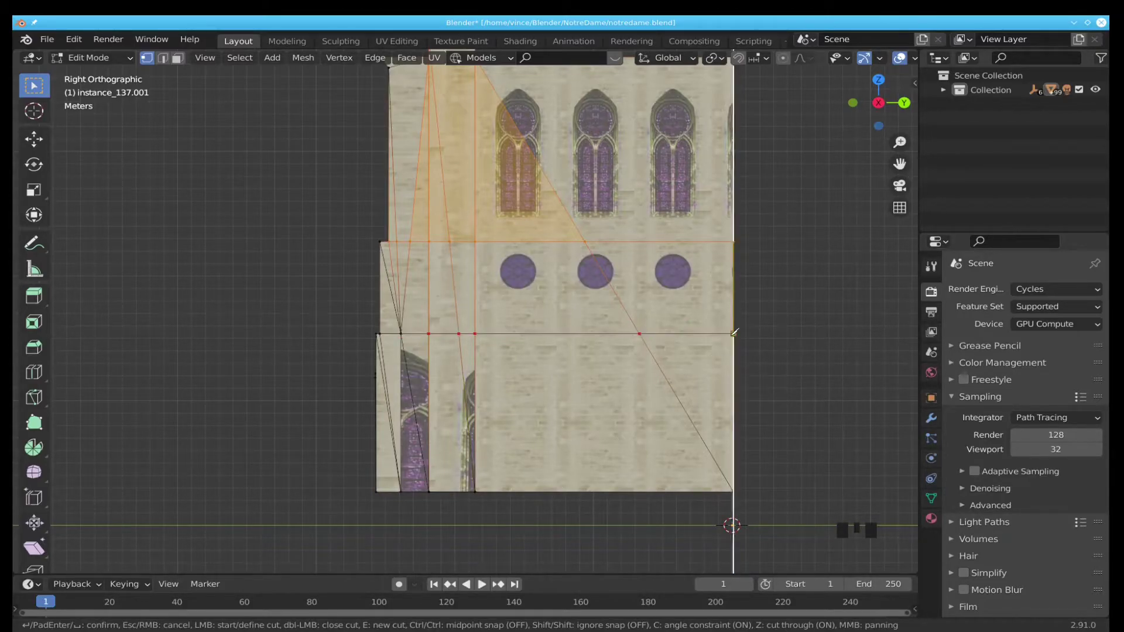
key("Return")
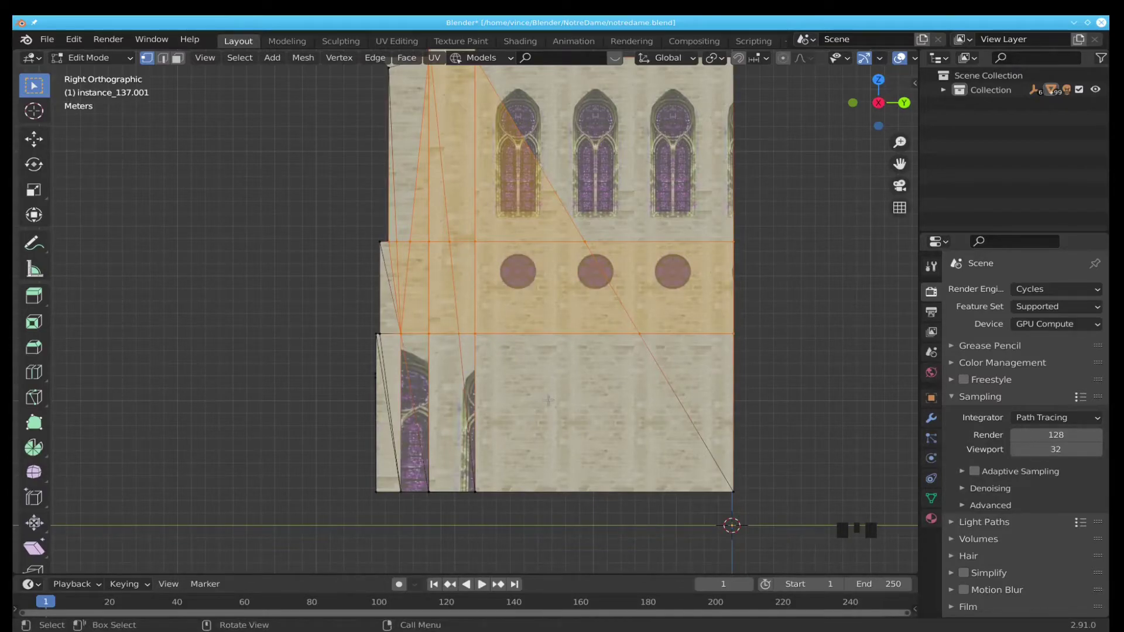
Deselect the whole mesh and enable Auto Merge for vertex editing
middle_click_drag(548, 400, 460, 453, "shift")
key("a")
key("a")
key("a")
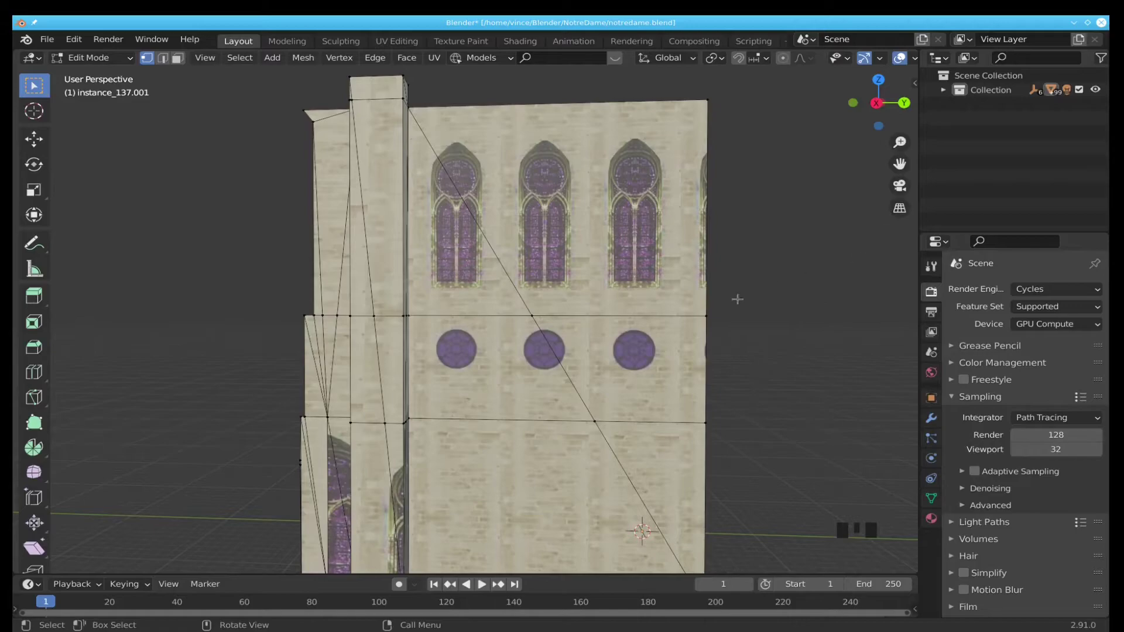
key("n")
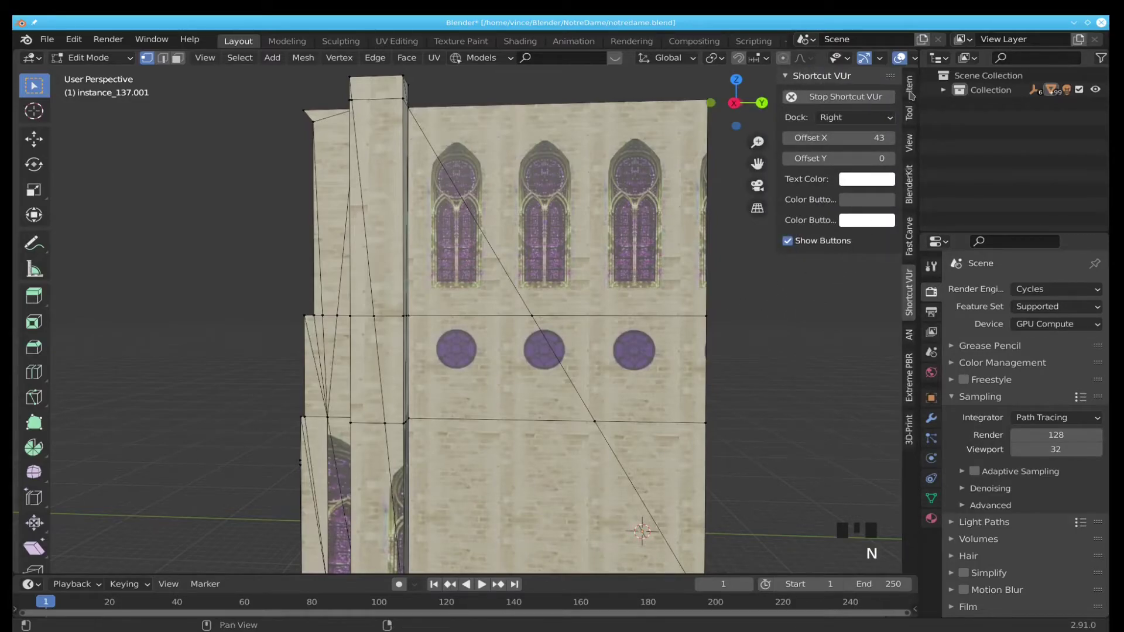
left_click(911, 111)
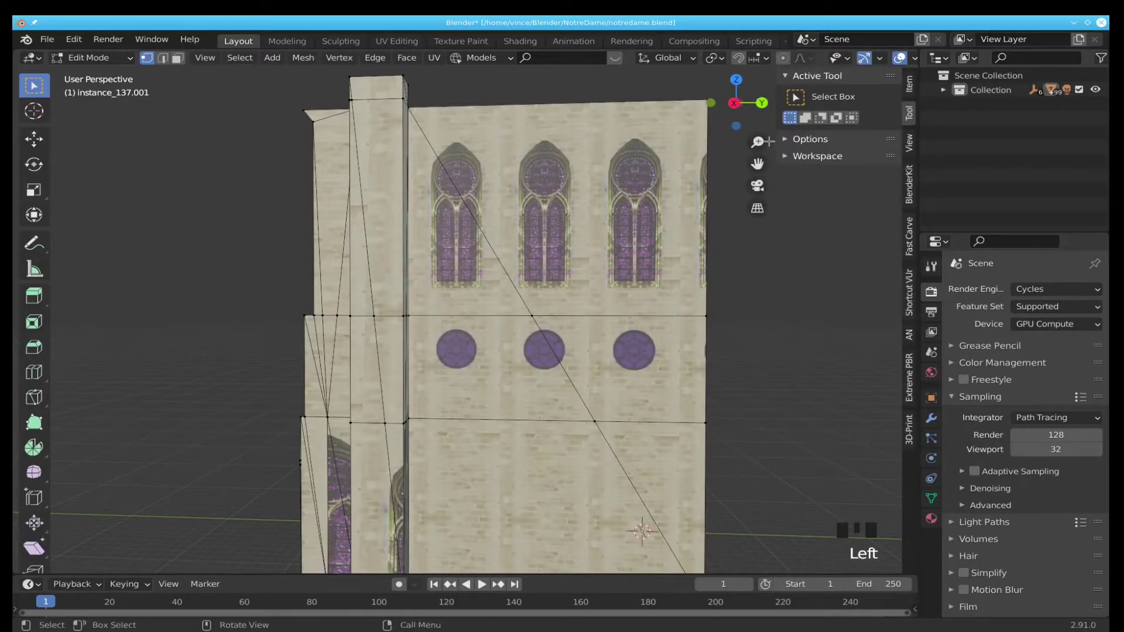
left_click(787, 140)
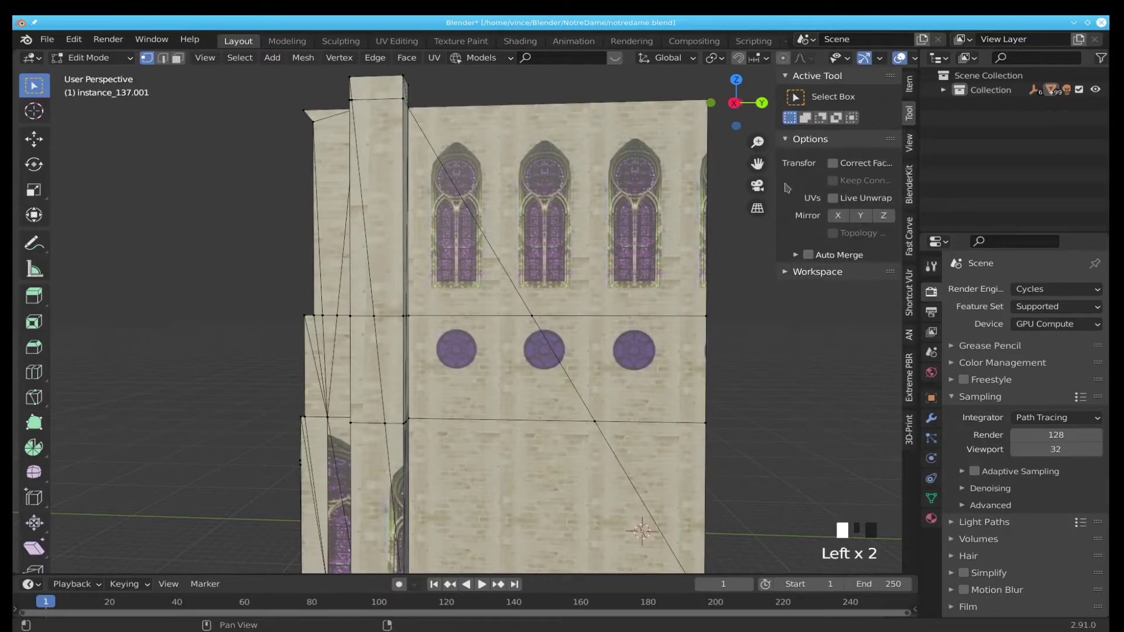
left_click(808, 255)
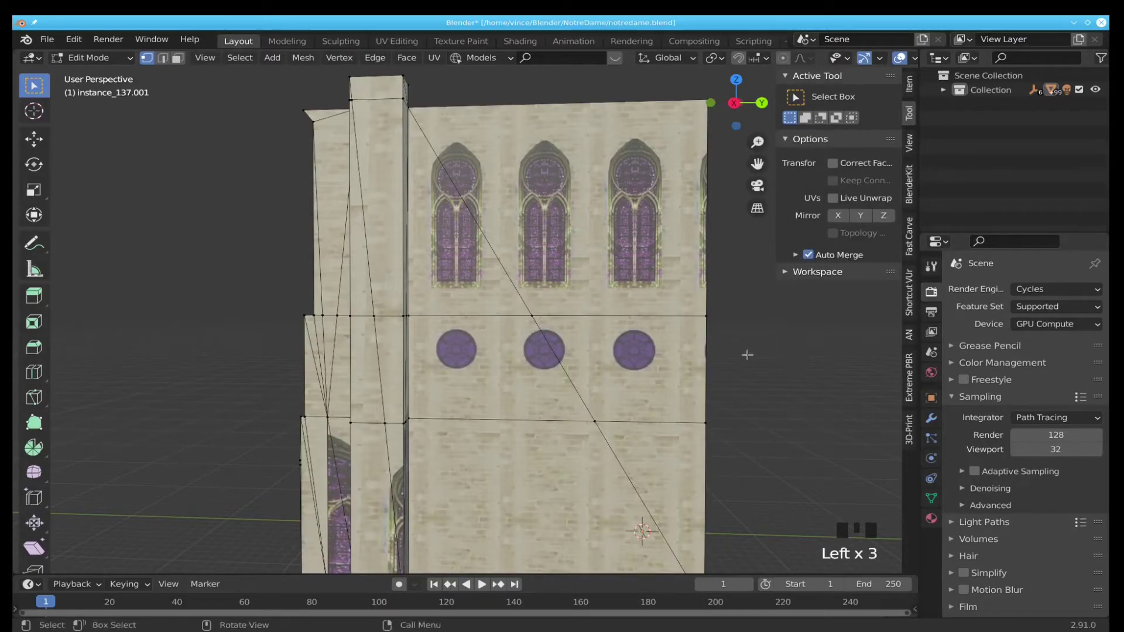
key("n")
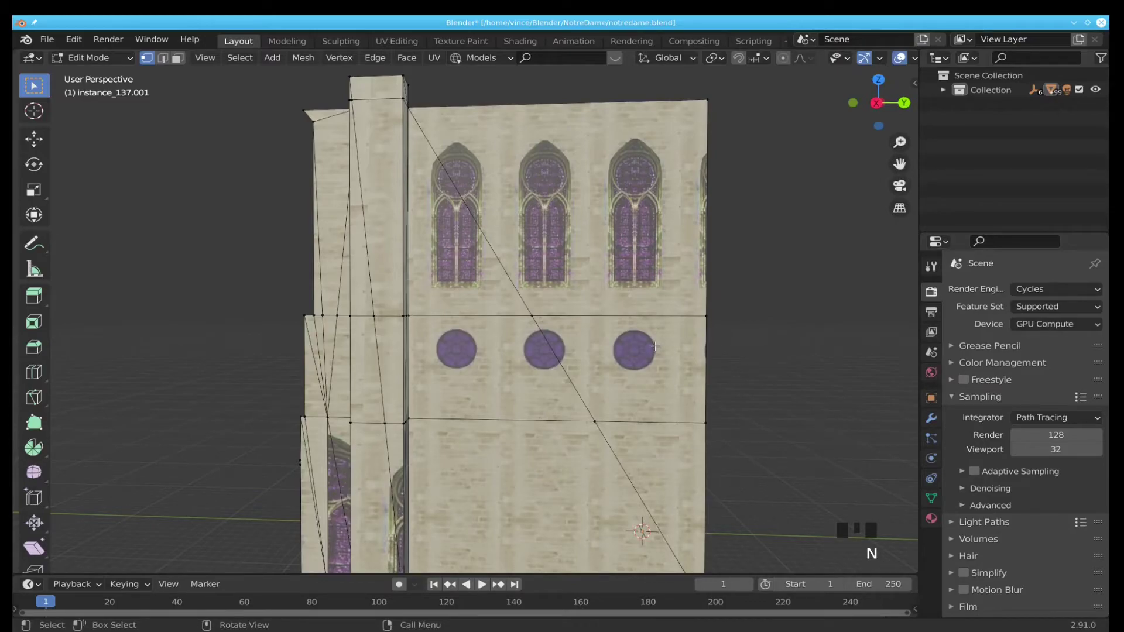
Slide the vertex where the diagonal crosses the upper cut along the cut onto the window wall's far edge
key("1")
left_click(531, 310)
key("g")
key("g")
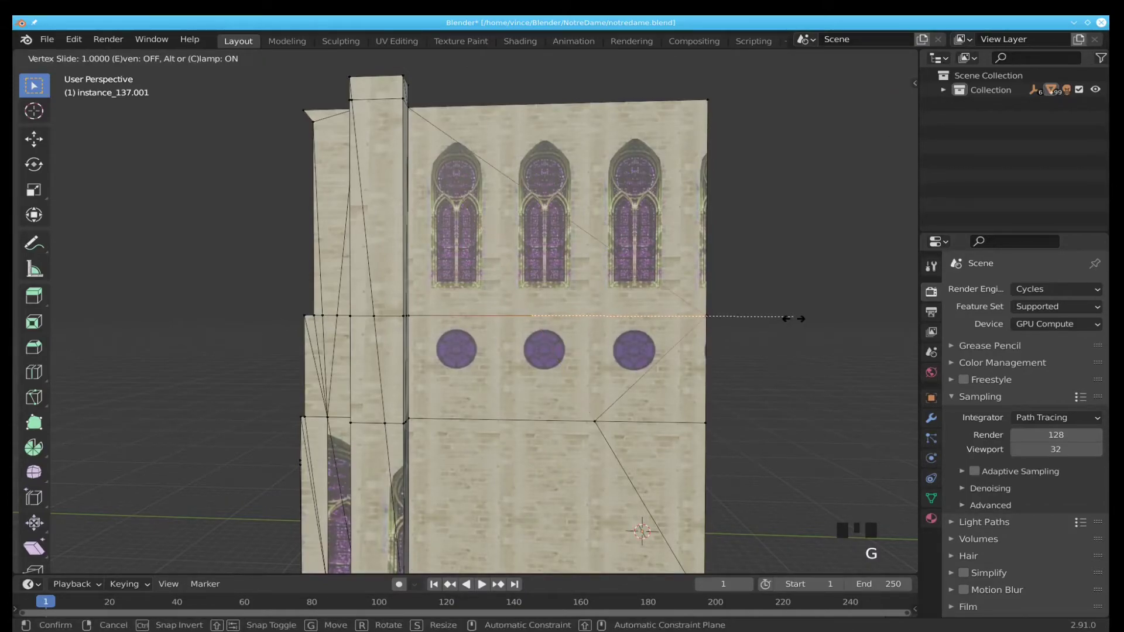
left_click(791, 320)
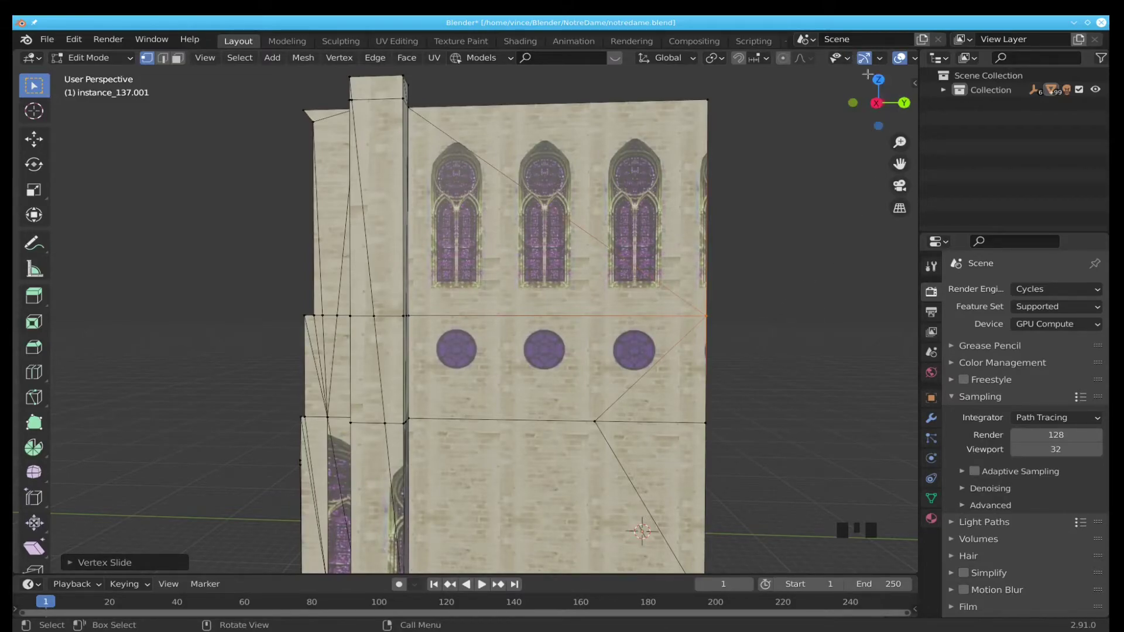
Turn on the Statistics overlay in the viewport
scroll(857, 57, "down", 4)
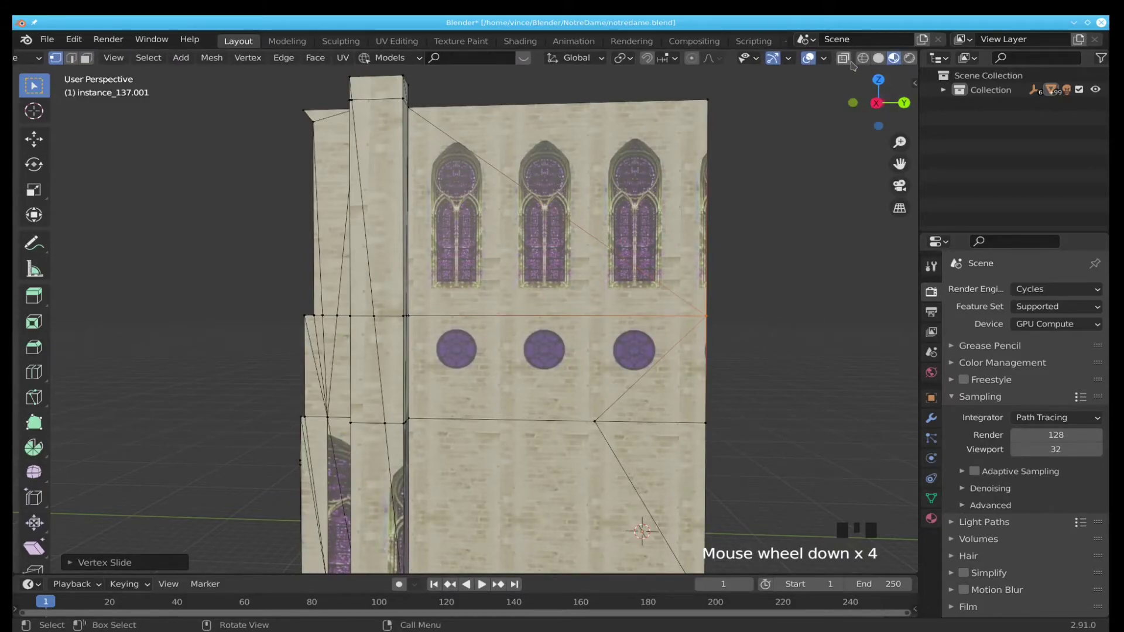
left_click(823, 58)
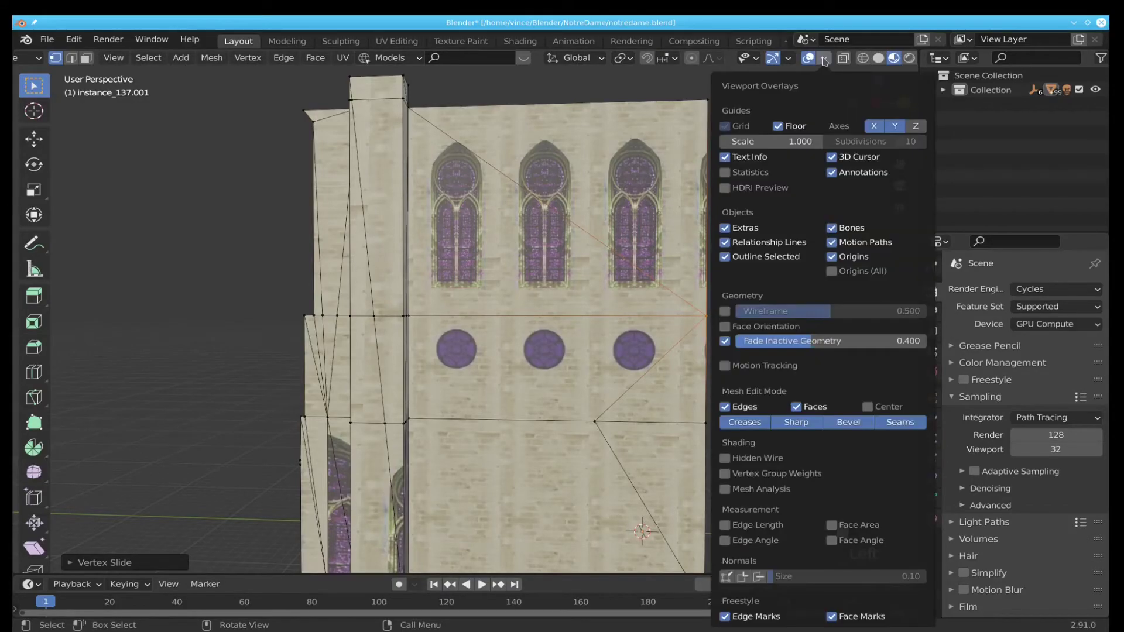
left_click(725, 173)
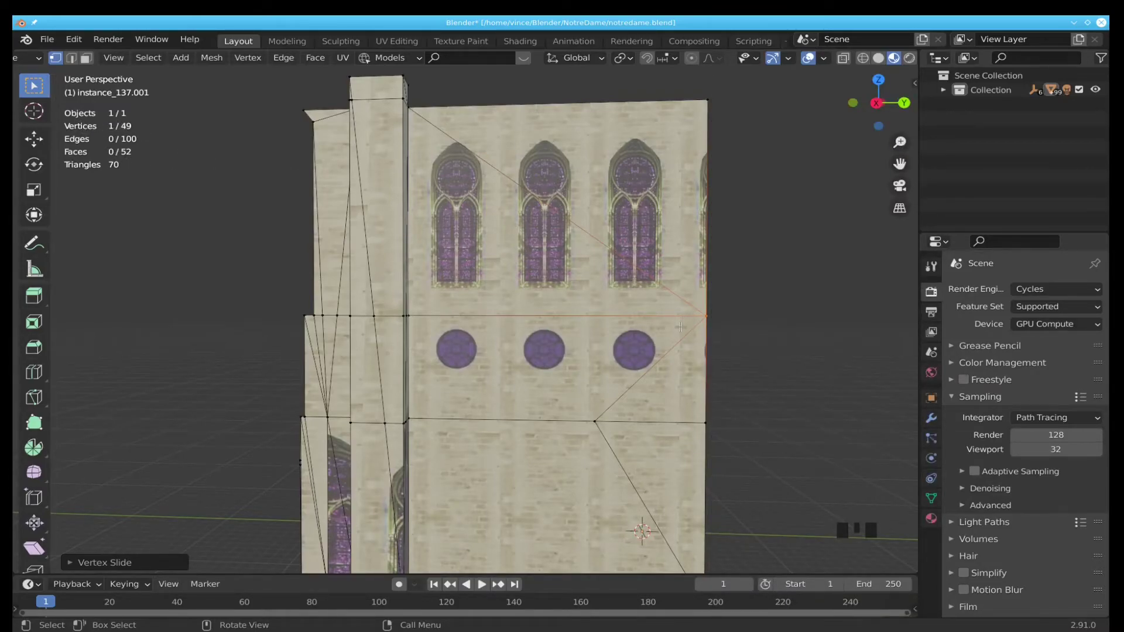
Box-select the merged vertex at the upper cut's far end in wireframe to check it, and switch the viewport to solid shading
key("z")
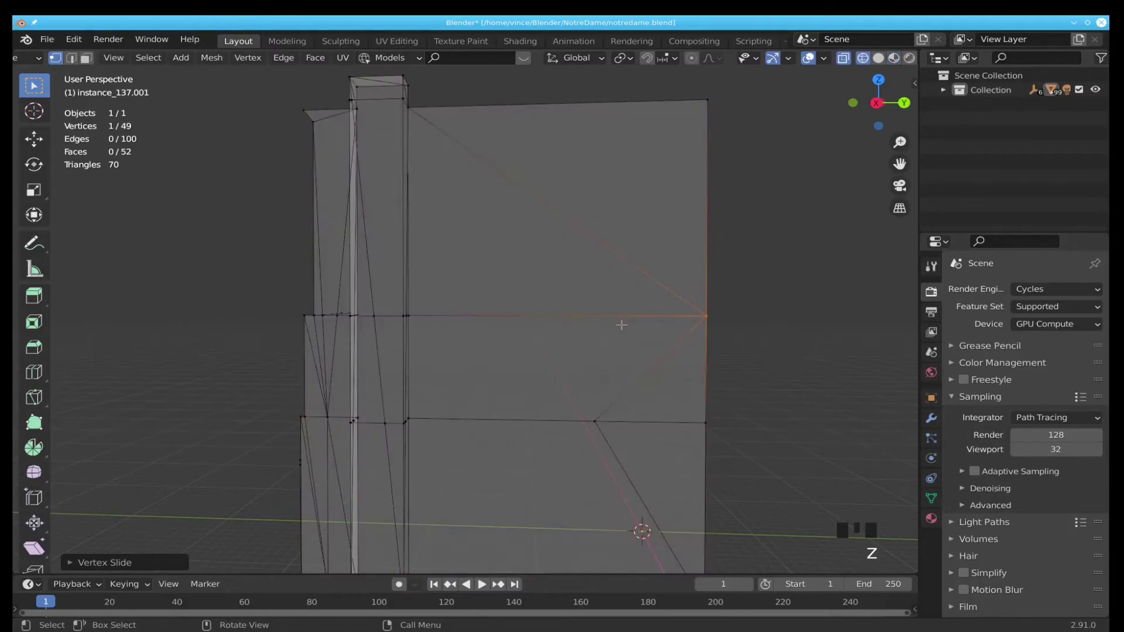
left_click_drag(670, 277, 744, 361)
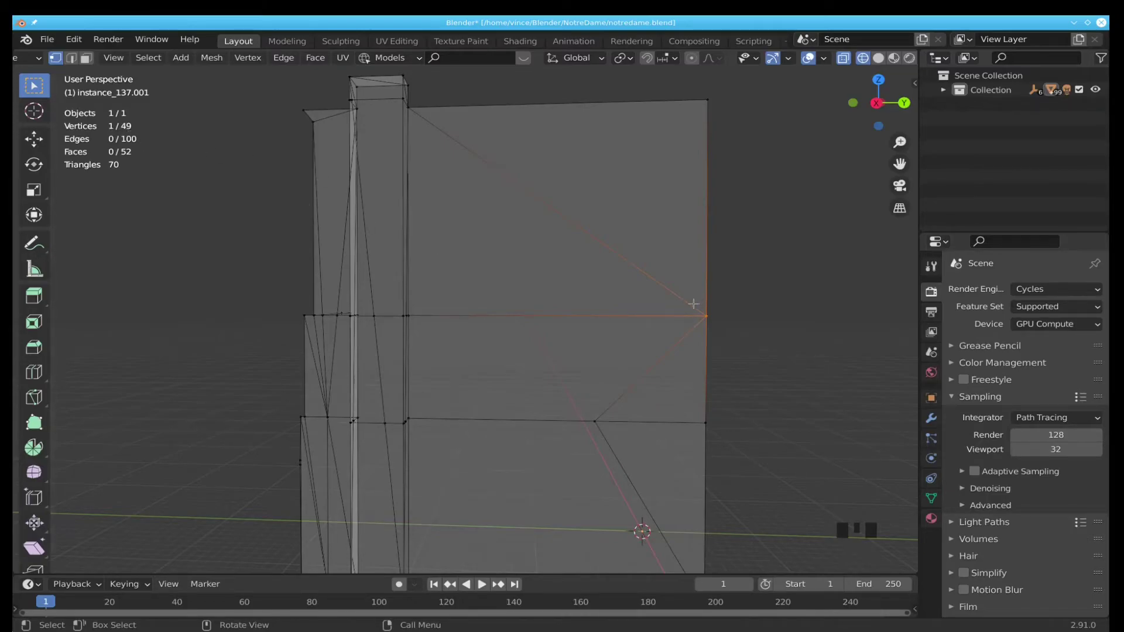
key("z")
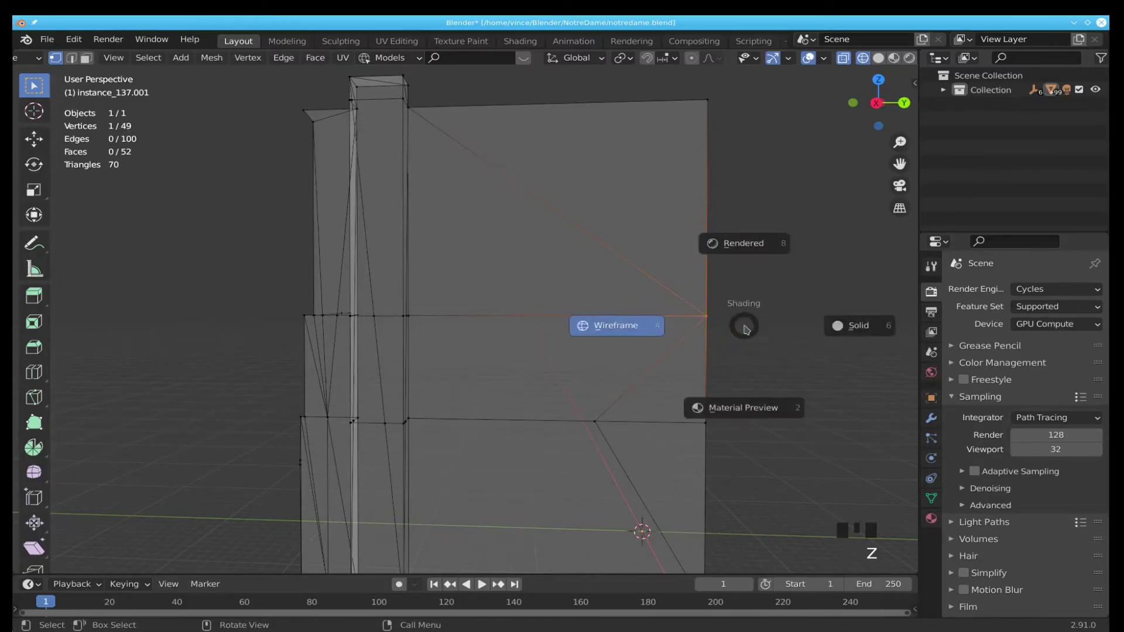
left_click(854, 327)
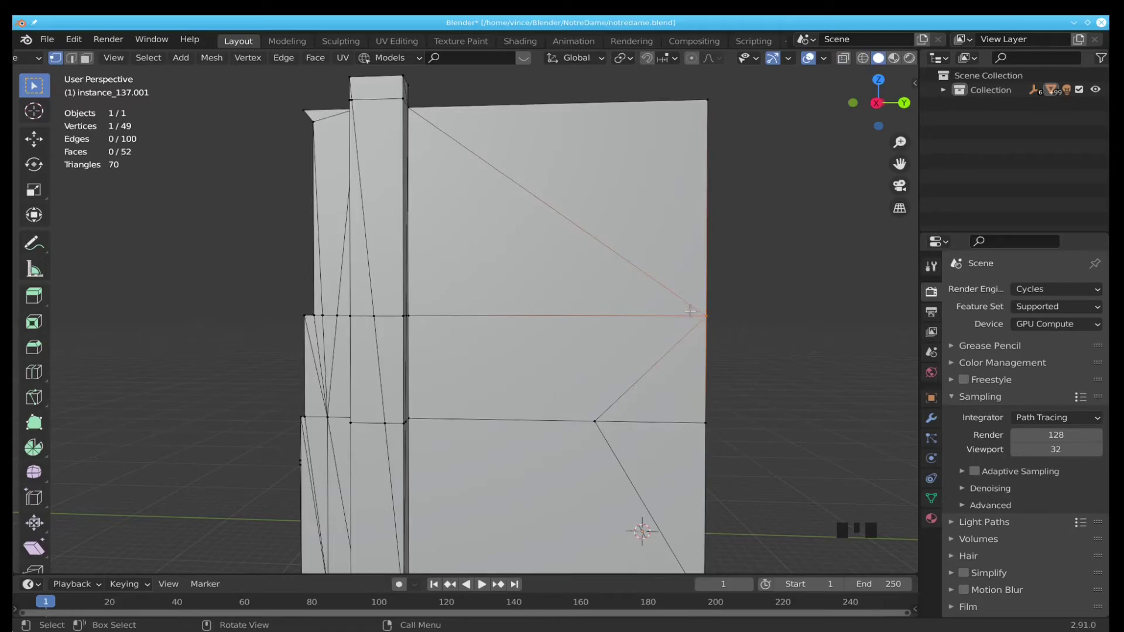
Slide the vertex where the diagonal crosses the lower cut along the cut until it merges at the edge beside the buttress
middle_click_drag(610, 426, 597, 424)
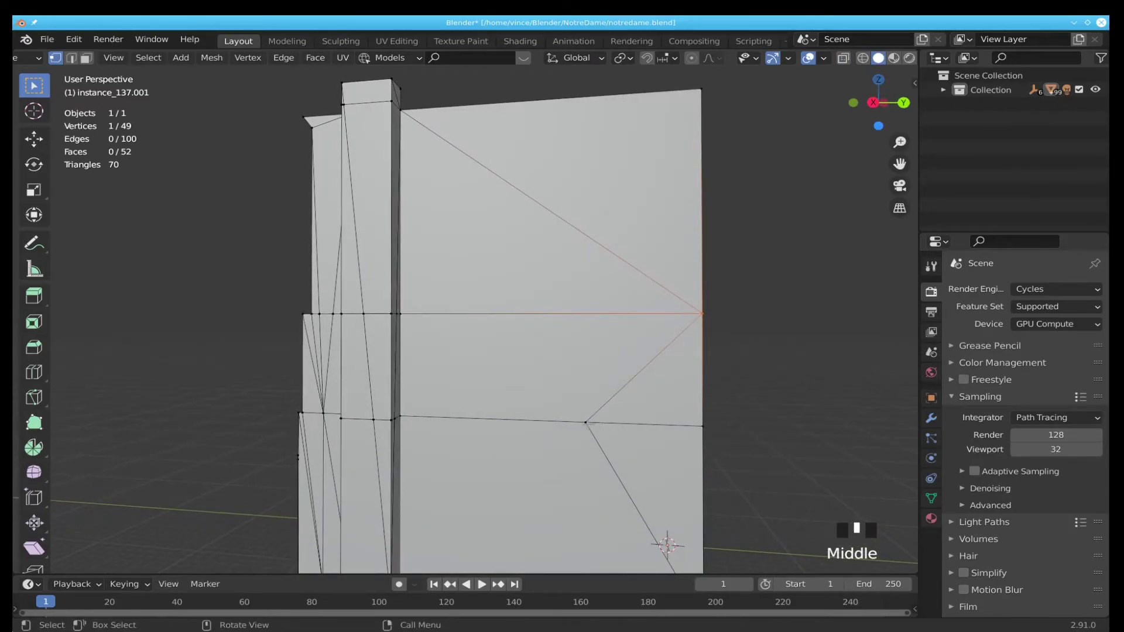
left_click(585, 421)
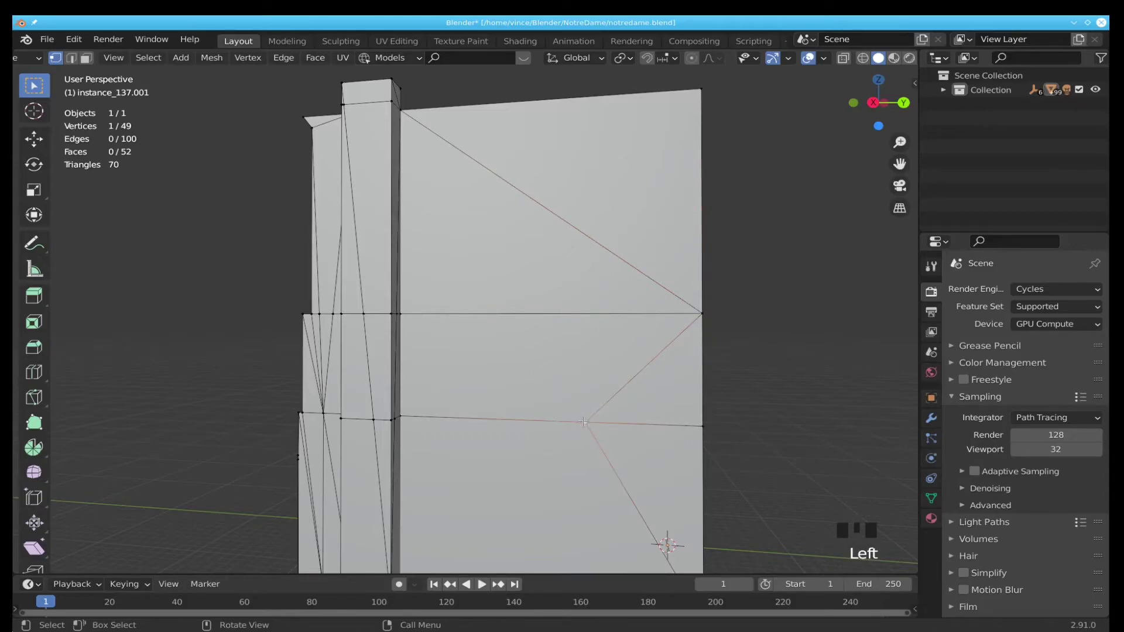
key("g")
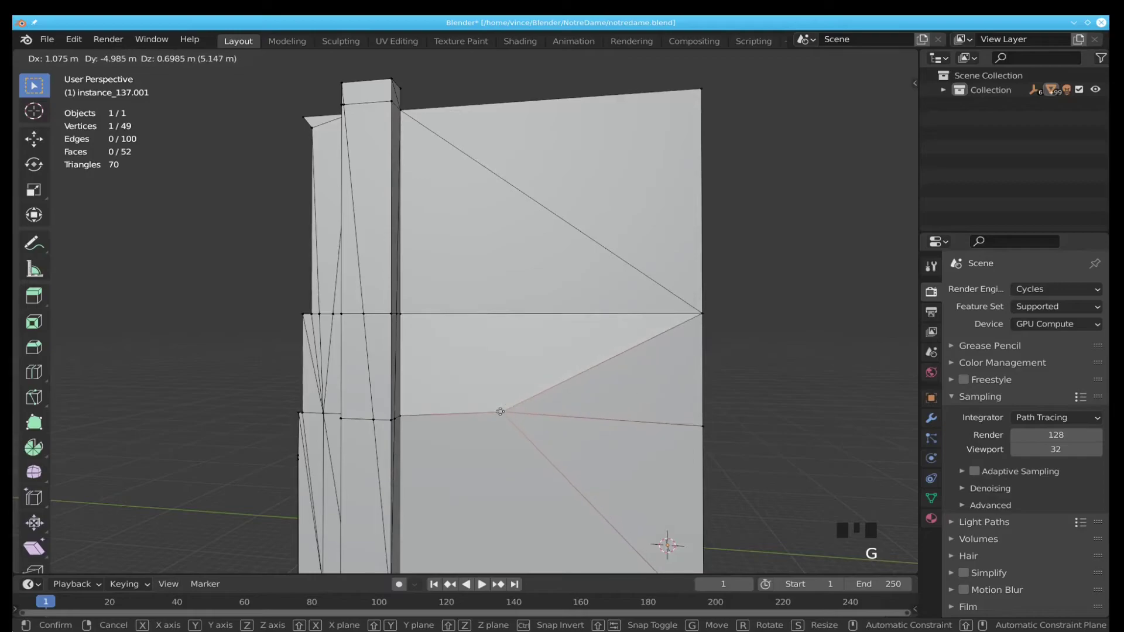
right_click(498, 408)
key("g")
key("g")
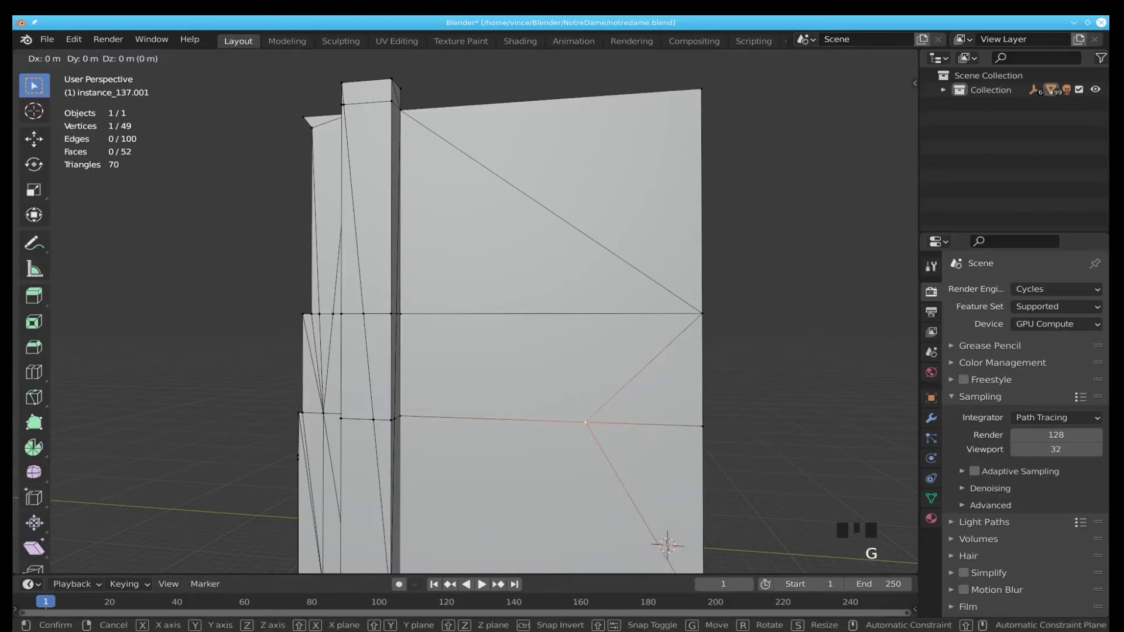
left_click(289, 422)
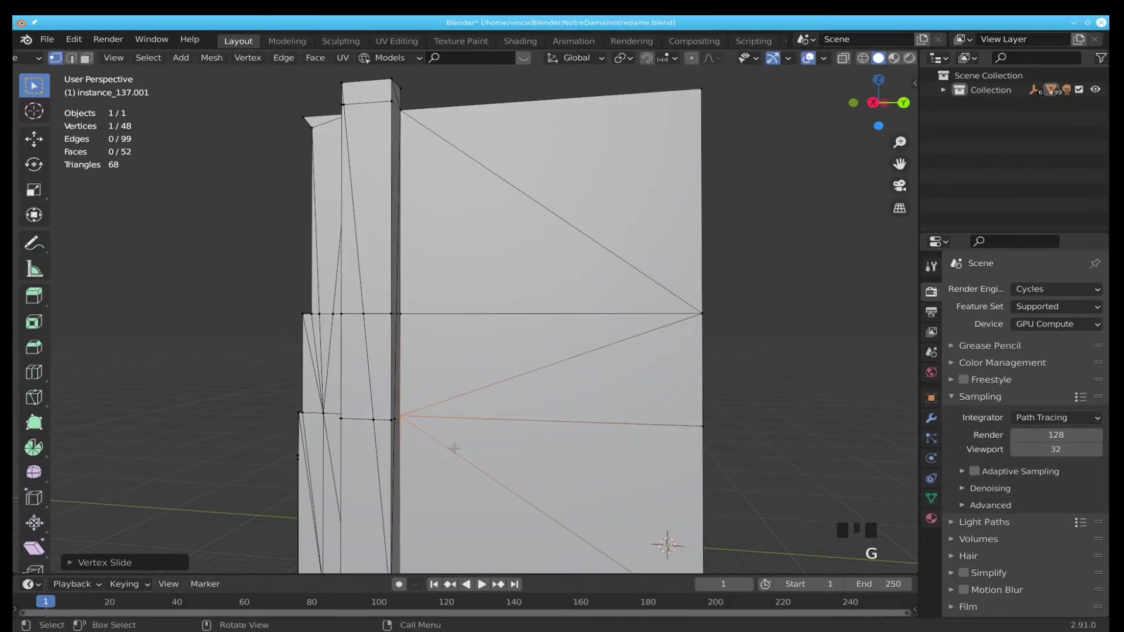
Slide the middle vertex of the upper cut on the buttress's front face onto the edge beside the window wall
middle_click_drag(485, 484, 601, 433, "shift")
left_click(479, 358)
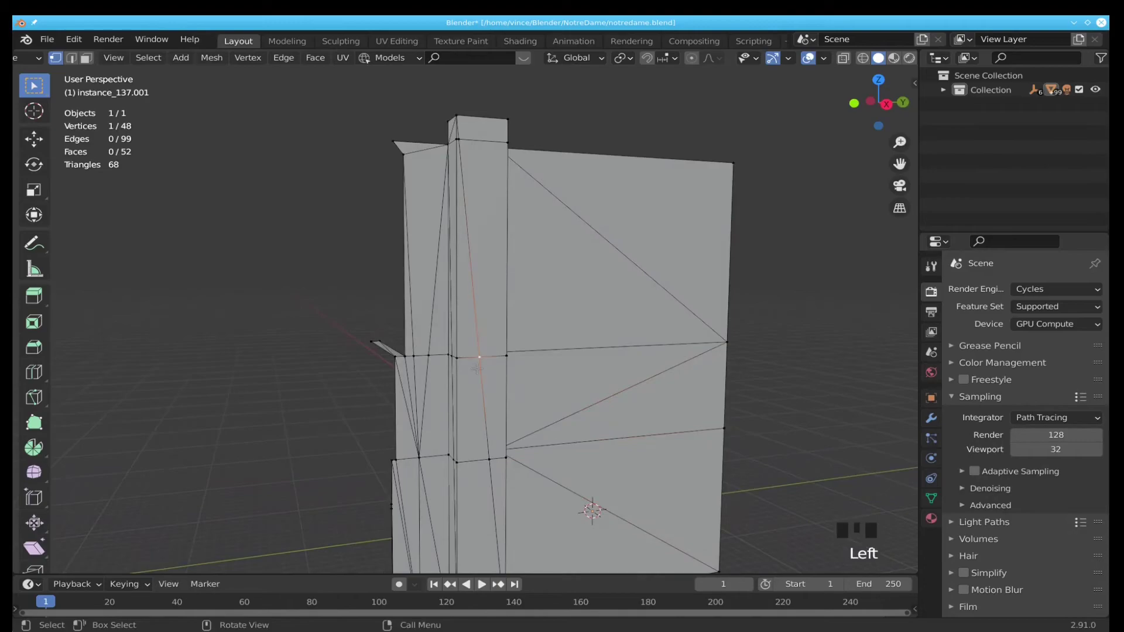
key("g")
key("g")
left_click(537, 370)
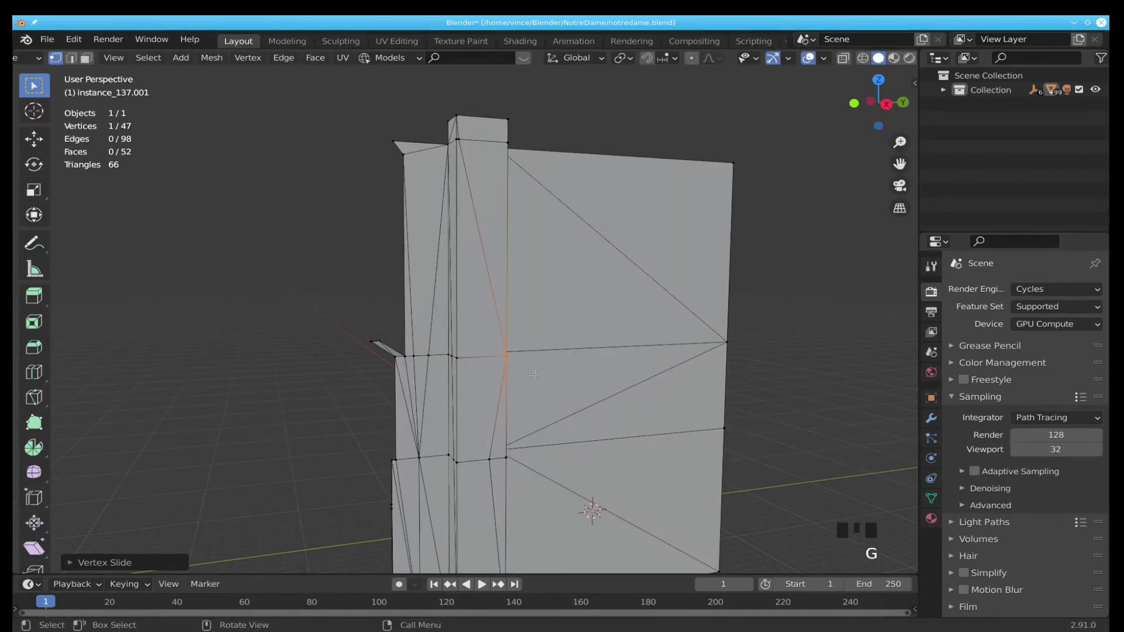
Slide the middle vertex of the lower cut on the buttress's front face onto the edge farther from the window wall
left_click(482, 456)
key("g")
key("g")
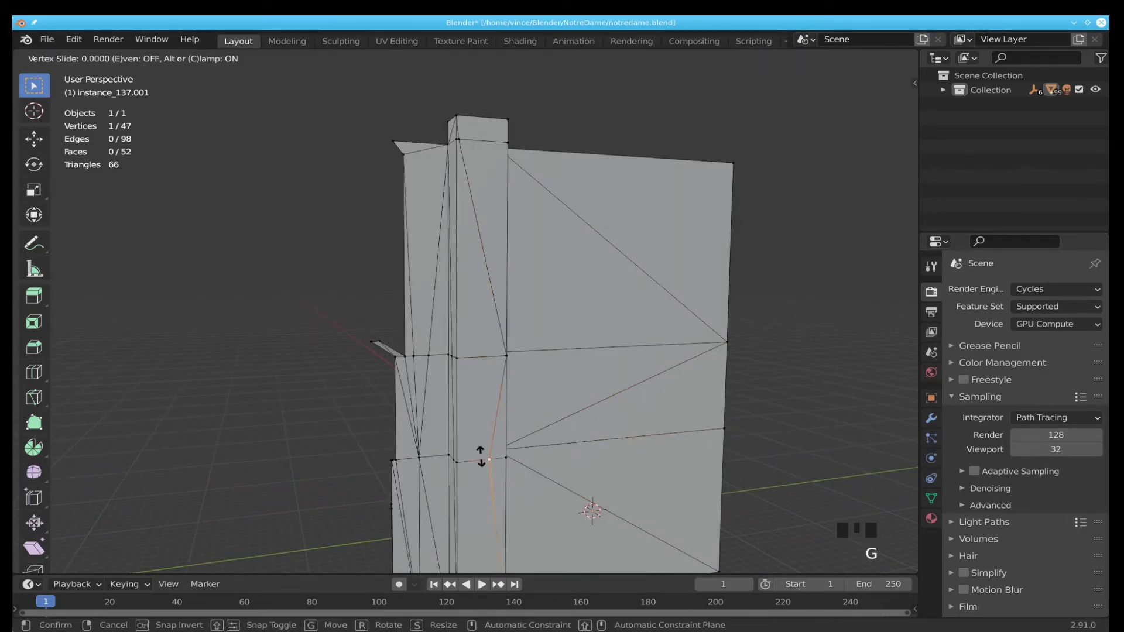
left_click(475, 462)
Slide the middle vertex of the upper cut on the buttress's narrow side face onto its front corner edge
middle_click_drag(475, 463, 606, 467, "shift")
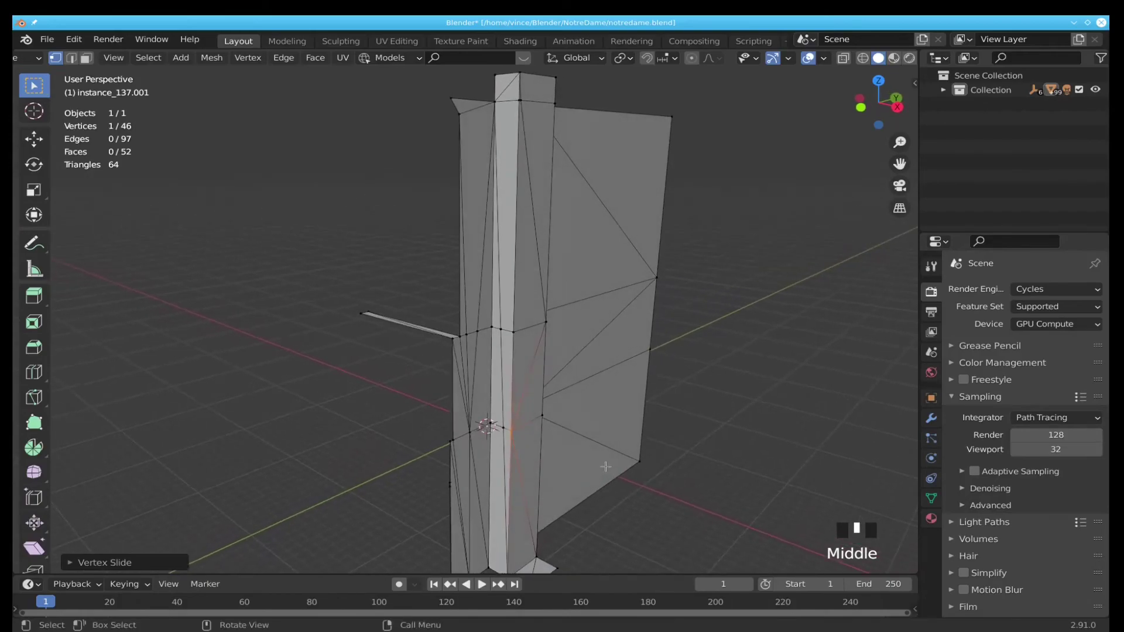
left_click(500, 330)
key("g")
key("g")
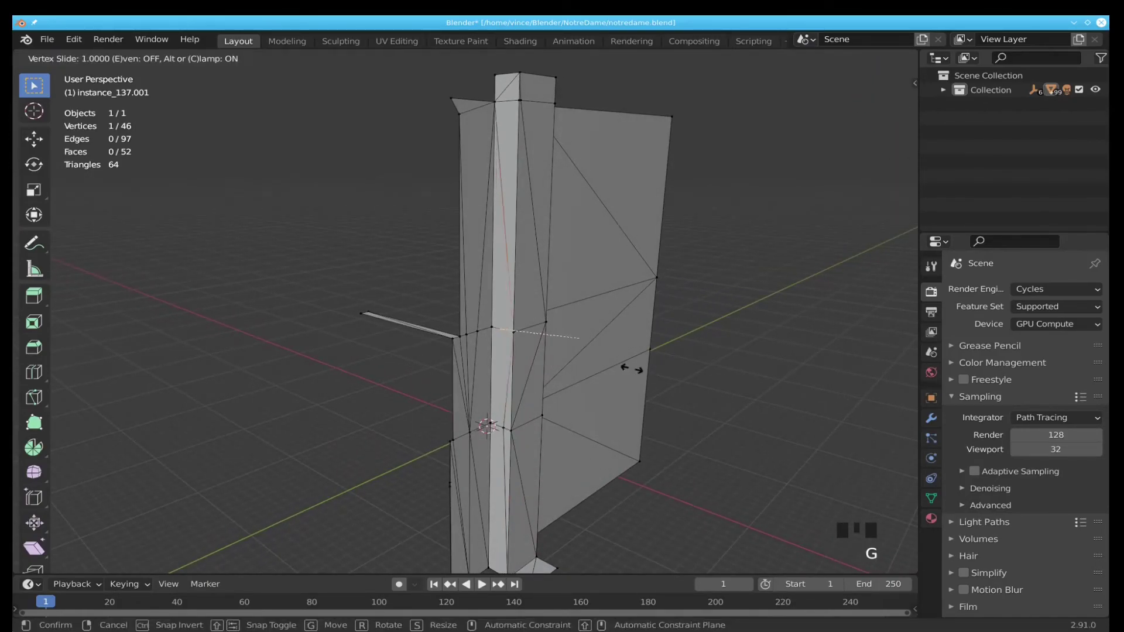
left_click(634, 369)
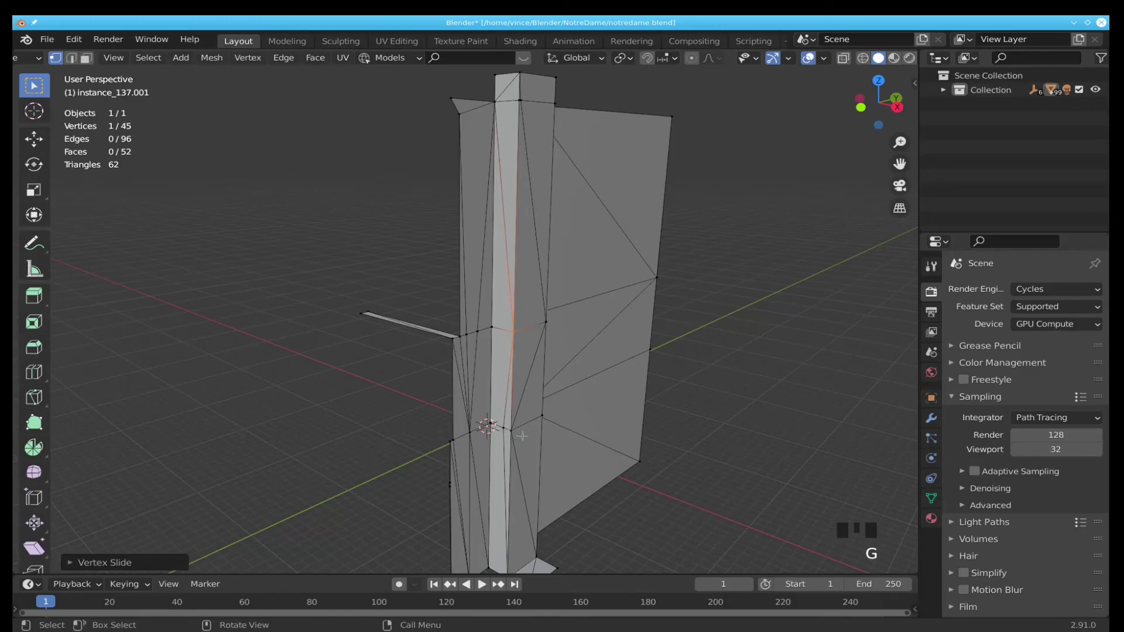
scroll(562, 434, "down", 2)
middle_click_drag(562, 434, 532, 412)
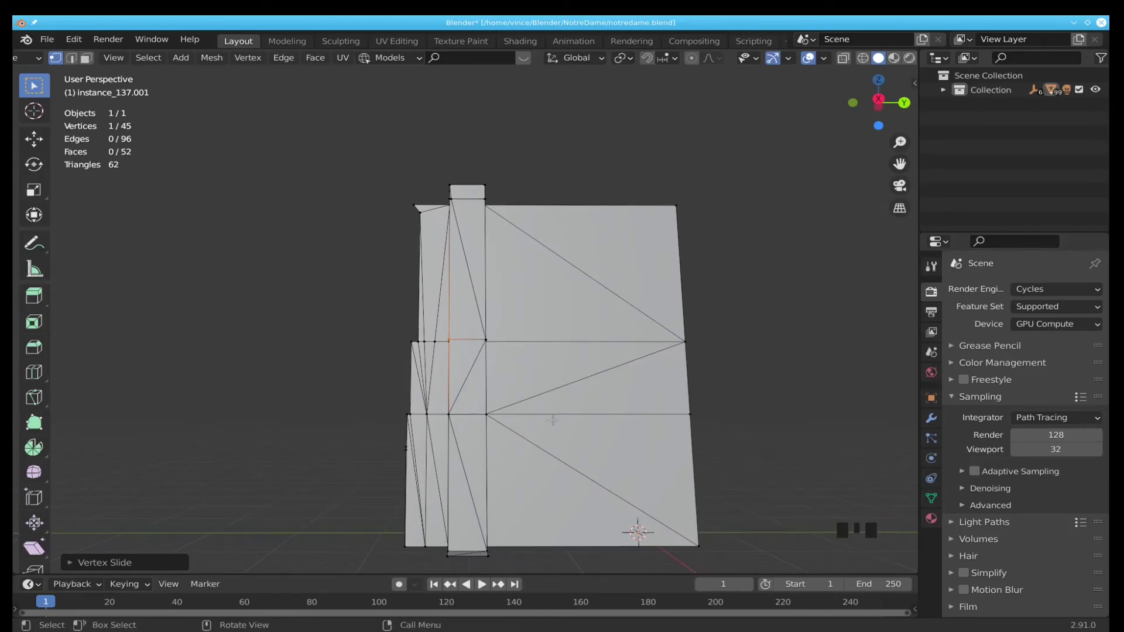